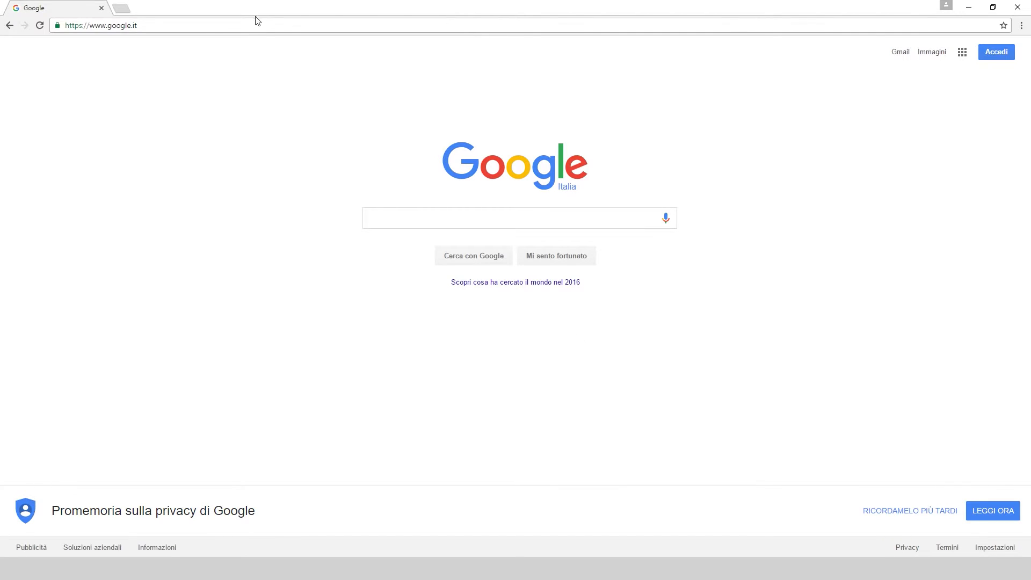
{"action": "left_click", "coordinate": [257, 22]}
{"action": "type", "text": "www.inimcloud.com"}
{"action": "key", "text": "Return"}
{"action": "left_click", "coordinate": [778, 67]}
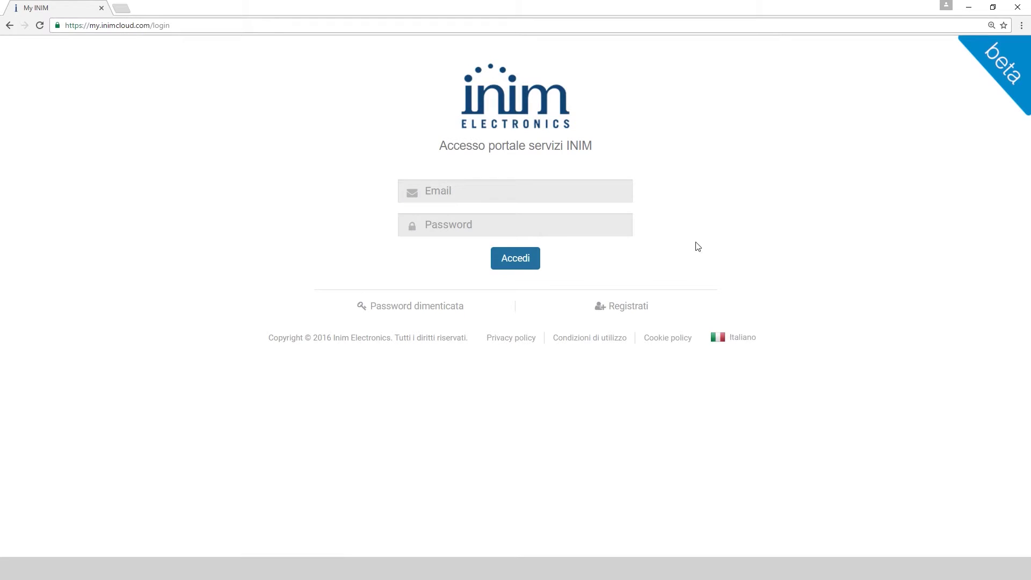
{"action": "left_click", "coordinate": [628, 307]}
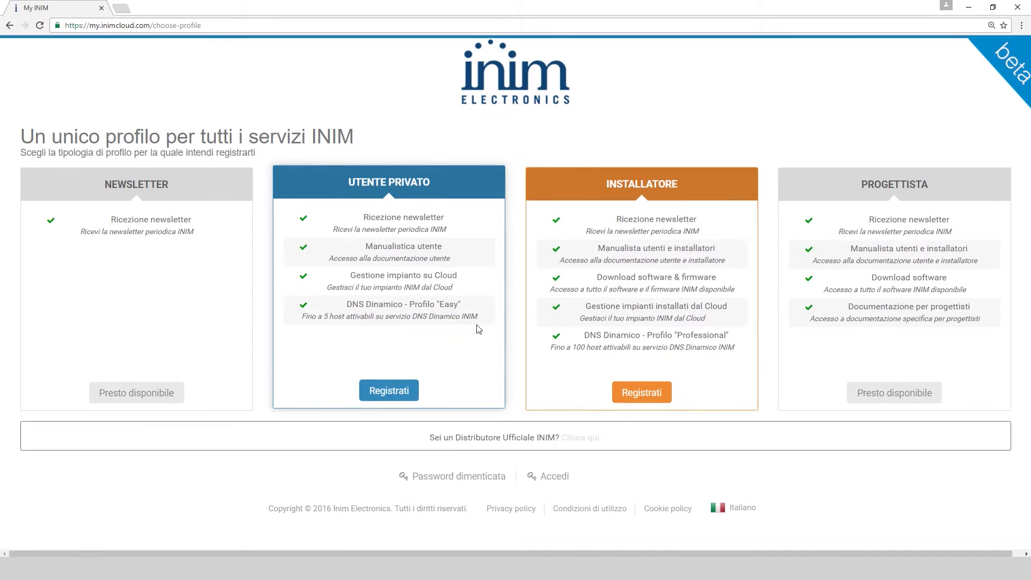
{"action": "left_click", "coordinate": [400, 394]}
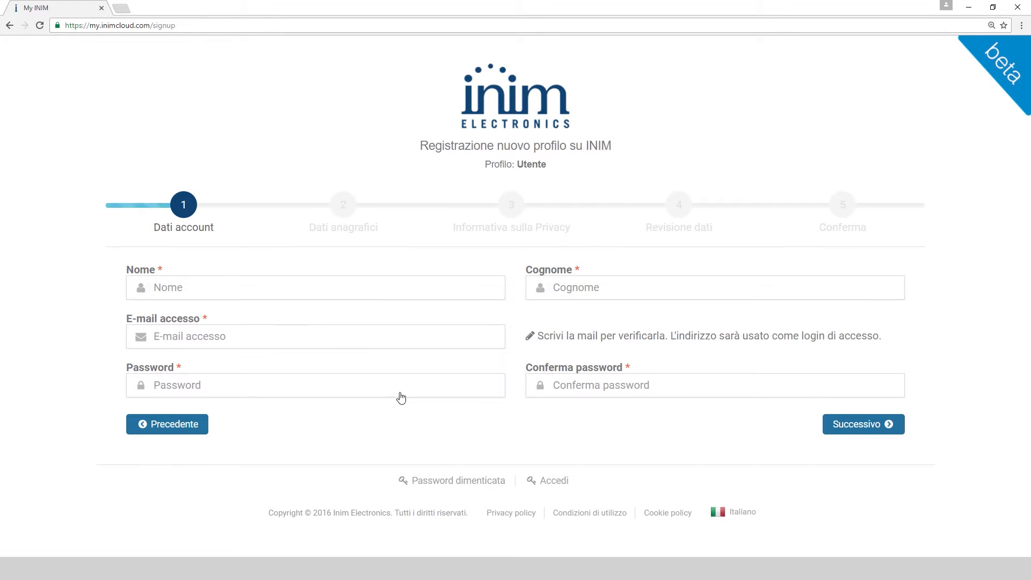
Step: Fill in first name, surname, login e-mail and password, and advance to personal details
{"action": "left_click", "coordinate": [280, 288]}
{"action": "key", "text": "Tab"}
{"action": "key", "text": "Tab"}
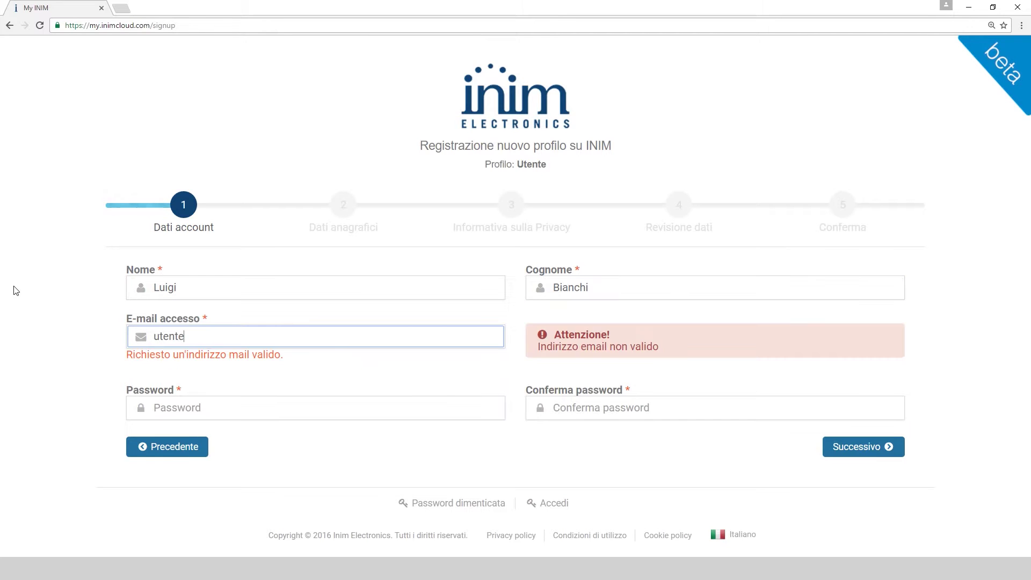
{"action": "key", "text": "Tab"}
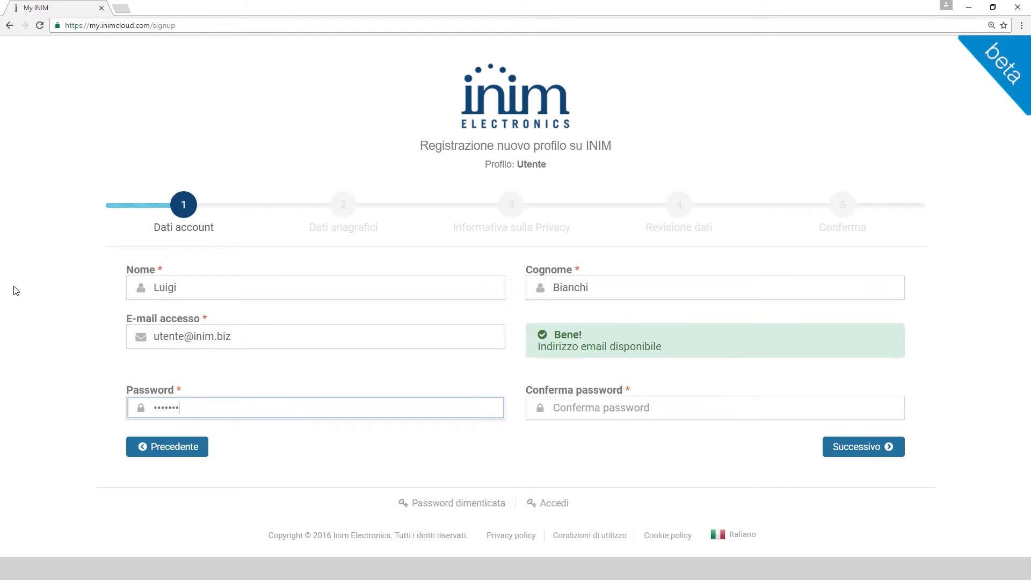
{"action": "key", "text": "Tab"}
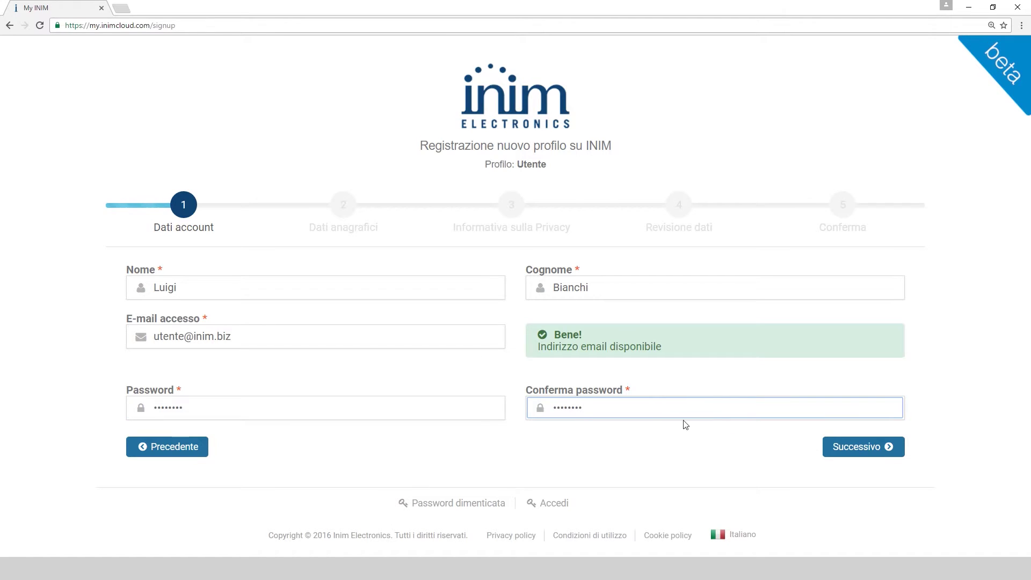
{"action": "left_click", "coordinate": [866, 448]}
Step: Enter Ascoli Piceno, Monteprandone, street address and phone numbers, advancing to privacy
{"action": "left_click", "coordinate": [594, 291]}
{"action": "left_click", "coordinate": [435, 376]}
{"action": "left_click", "coordinate": [793, 289]}
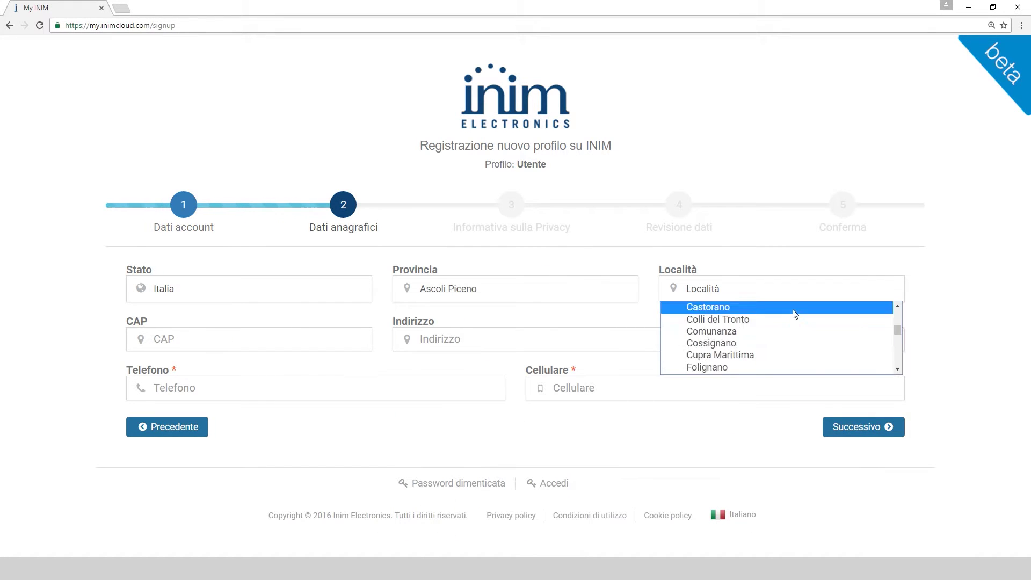
{"action": "scroll", "coordinate": [793, 338], "scroll_direction": "down", "scroll_amount": 5}
{"action": "left_click", "coordinate": [856, 368]}
{"action": "left_click", "coordinate": [543, 338]}
{"action": "type", "text": "via Roma"}
{"action": "key", "text": "Tab"}
{"action": "type", "text": "003907352222"}
{"action": "key", "text": "Tab"}
{"action": "type", "text": "00393334444444"}
{"action": "left_click", "coordinate": [849, 430]}
{"action": "scroll", "coordinate": [789, 405], "scroll_direction": "down", "scroll_amount": 3}
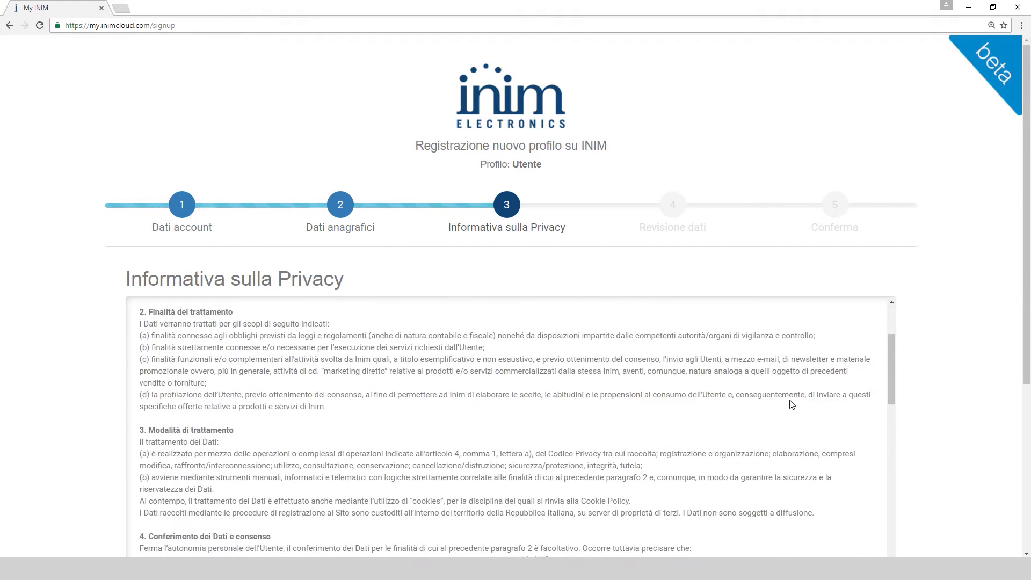
{"action": "scroll", "coordinate": [792, 404], "scroll_direction": "down", "scroll_amount": 5}
{"action": "scroll", "coordinate": [790, 405], "scroll_direction": "down", "scroll_amount": 5}
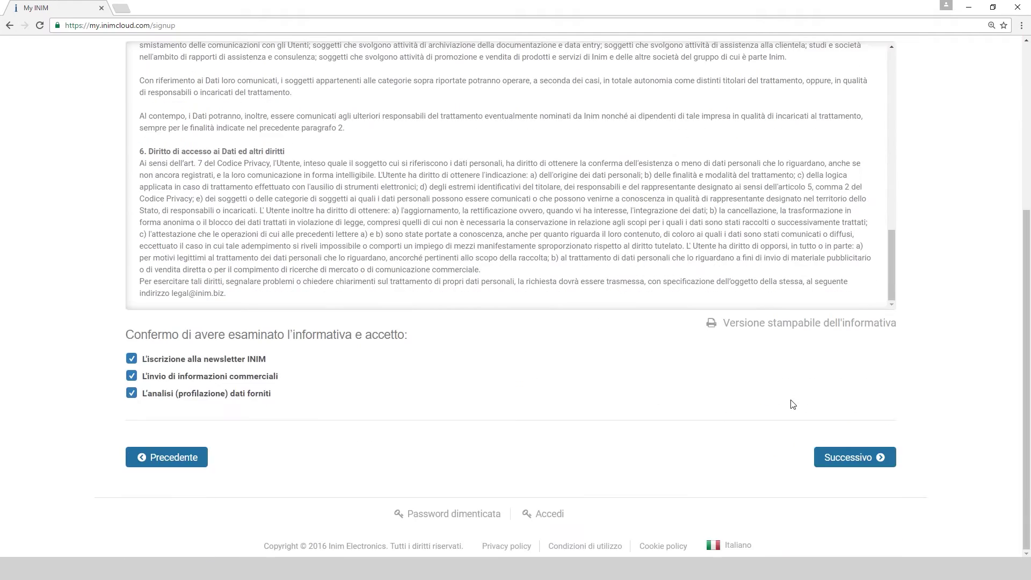
Step: Accept the privacy step, review the data and submit the registration
{"action": "left_click", "coordinate": [851, 458]}
{"action": "scroll", "coordinate": [773, 397], "scroll_direction": "down", "scroll_amount": 2}
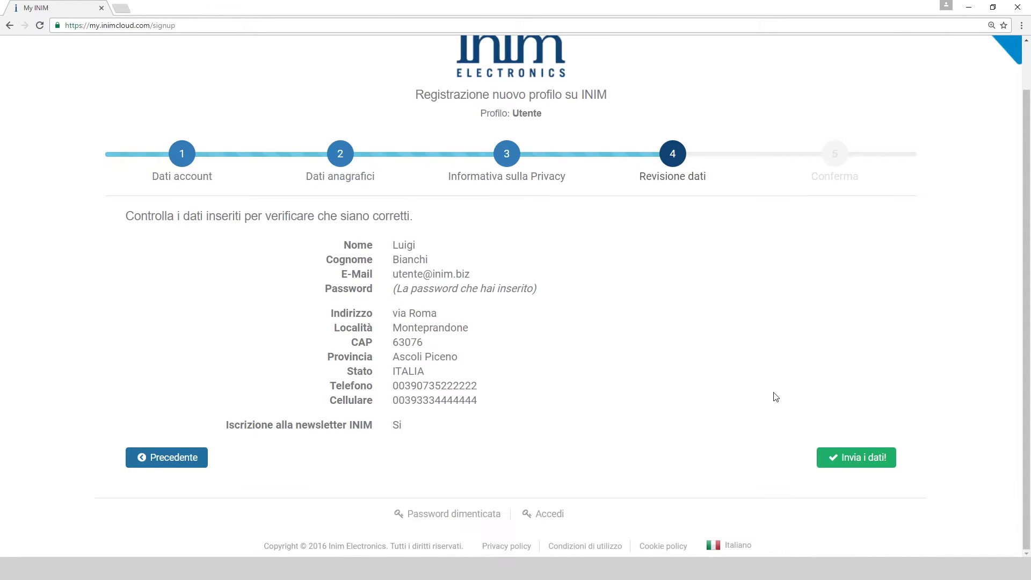
{"action": "left_click", "coordinate": [850, 458]}
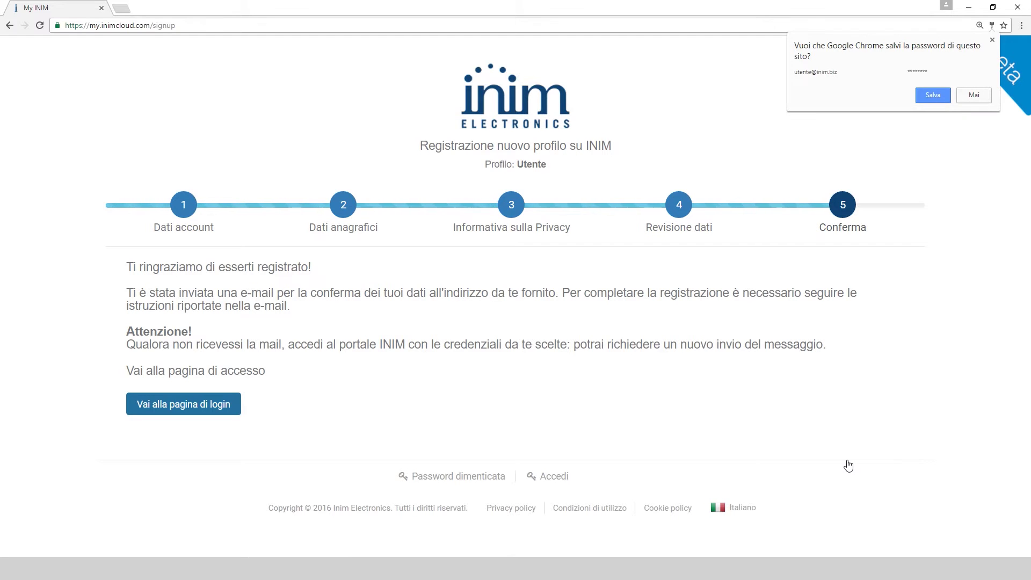
{"action": "left_click", "coordinate": [803, 423]}
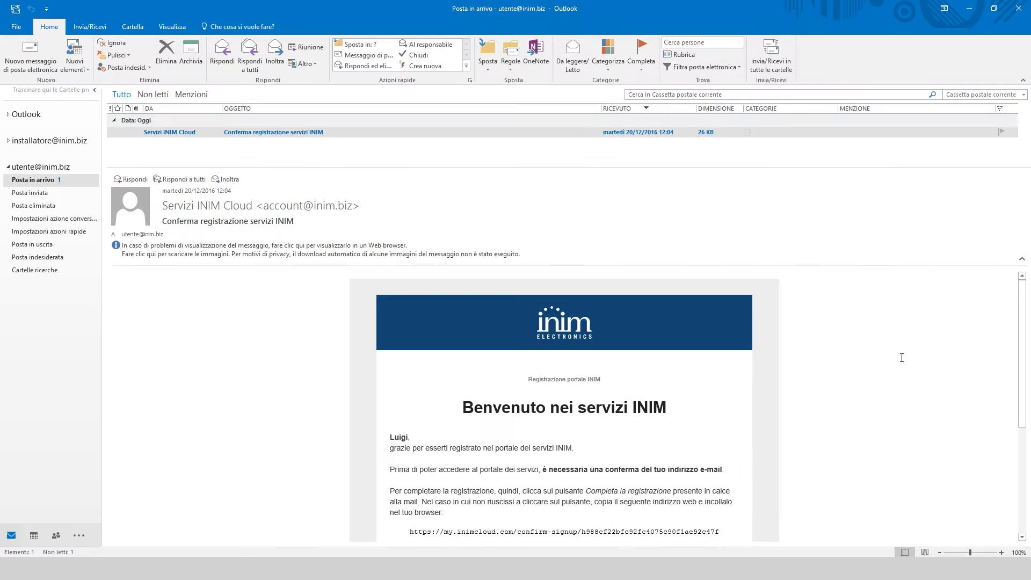
{"action": "scroll", "coordinate": [873, 352], "scroll_direction": "down", "scroll_amount": 3}
{"action": "scroll", "coordinate": [873, 352], "scroll_direction": "down", "scroll_amount": 2}
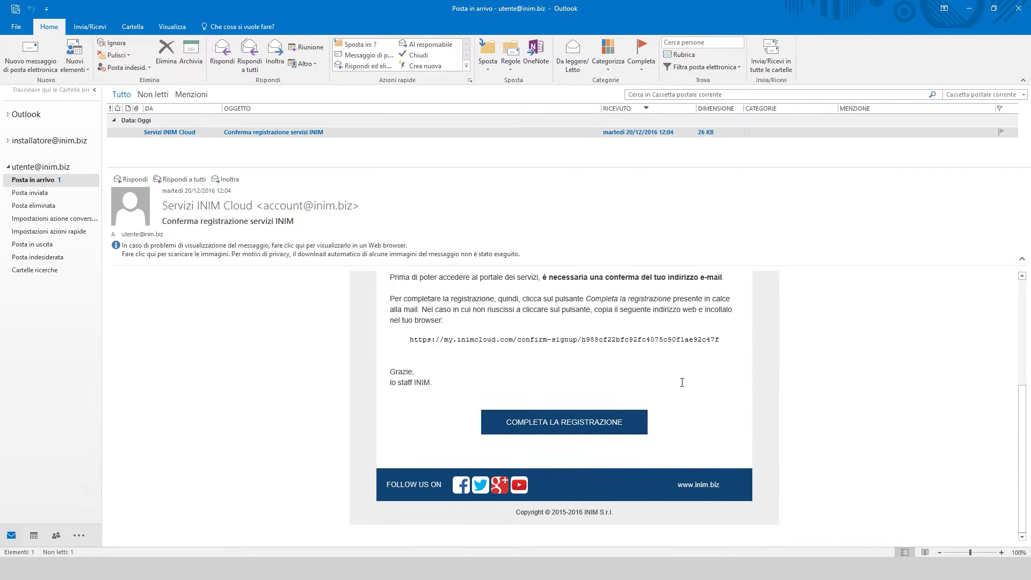
Step: Confirm the registration from the e-mail and log in with the e-mail and password
{"action": "left_click", "coordinate": [558, 429]}
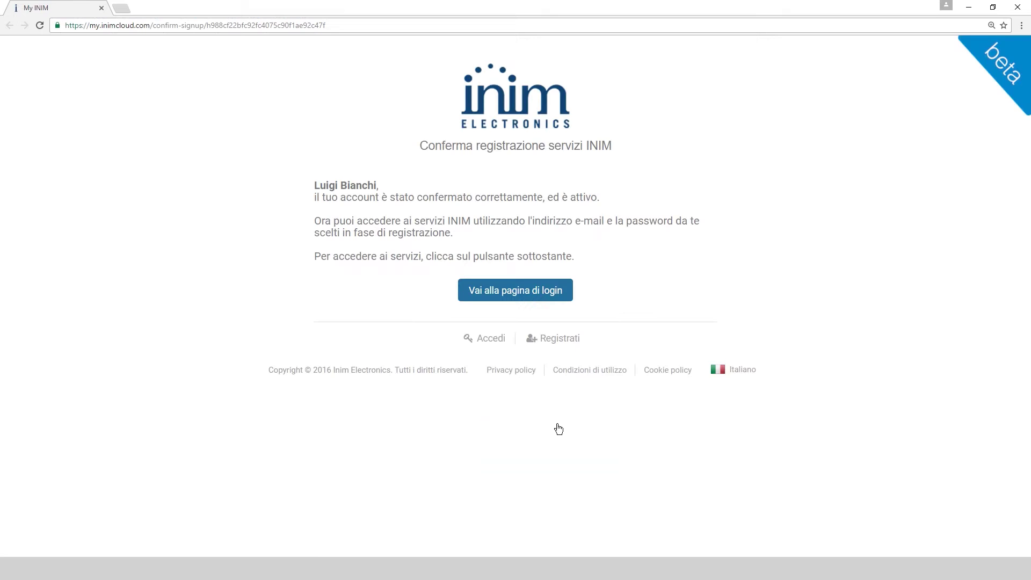
{"action": "left_click", "coordinate": [552, 297]}
{"action": "left_click", "coordinate": [466, 193]}
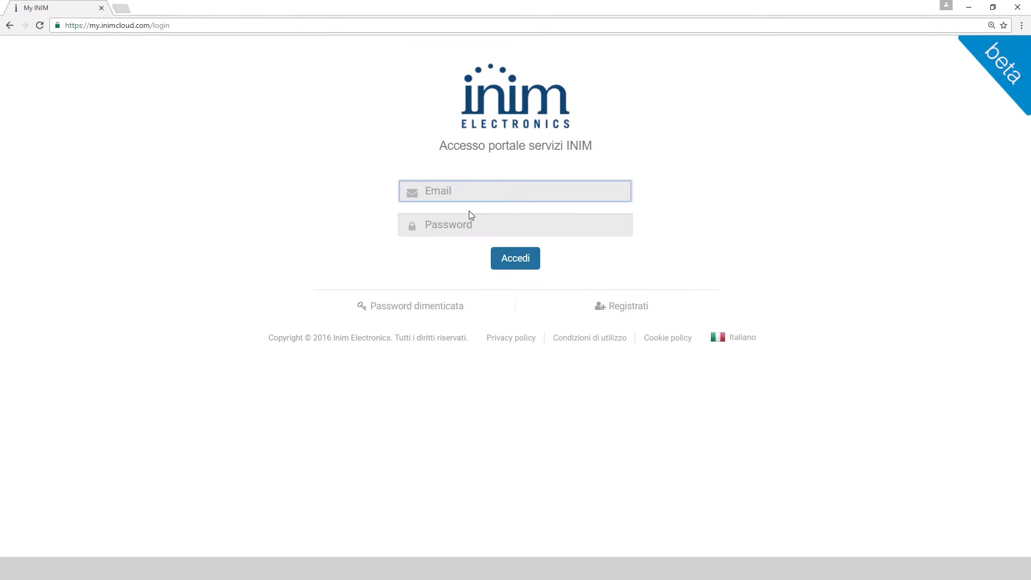
{"action": "key", "text": "Tab"}
{"action": "type", "text": "••••"}
{"action": "left_click", "coordinate": [510, 255]}
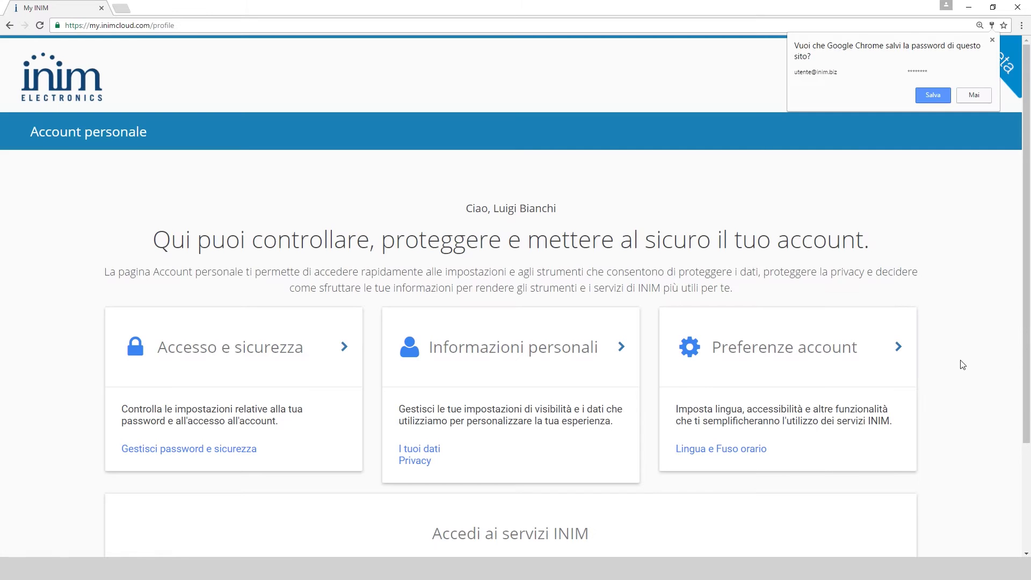
{"action": "scroll", "coordinate": [972, 260], "scroll_direction": "down", "scroll_amount": 2}
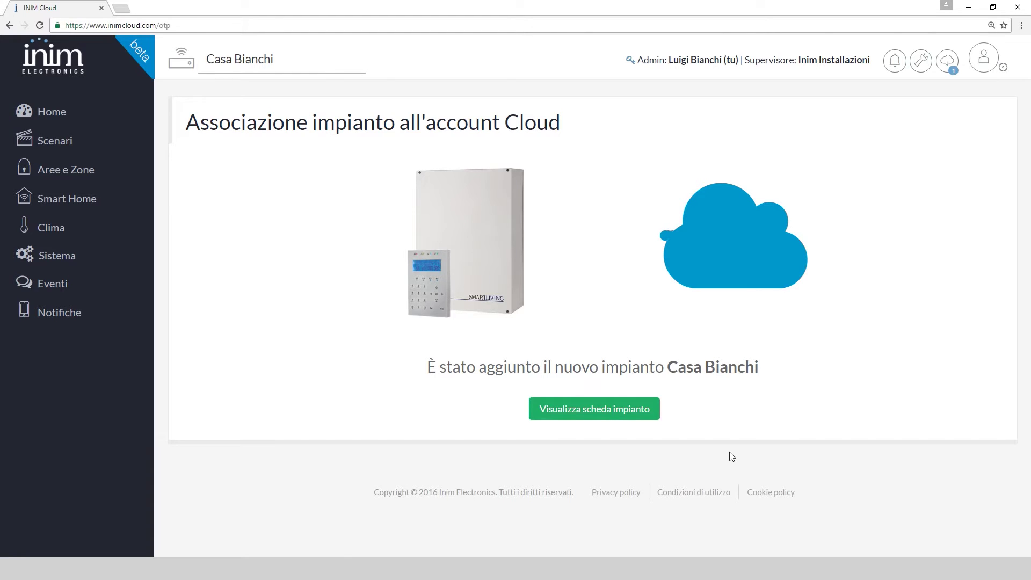
Step: View the Casa Bianchi system and unlock it by sending its PIN
{"action": "left_click", "coordinate": [604, 409]}
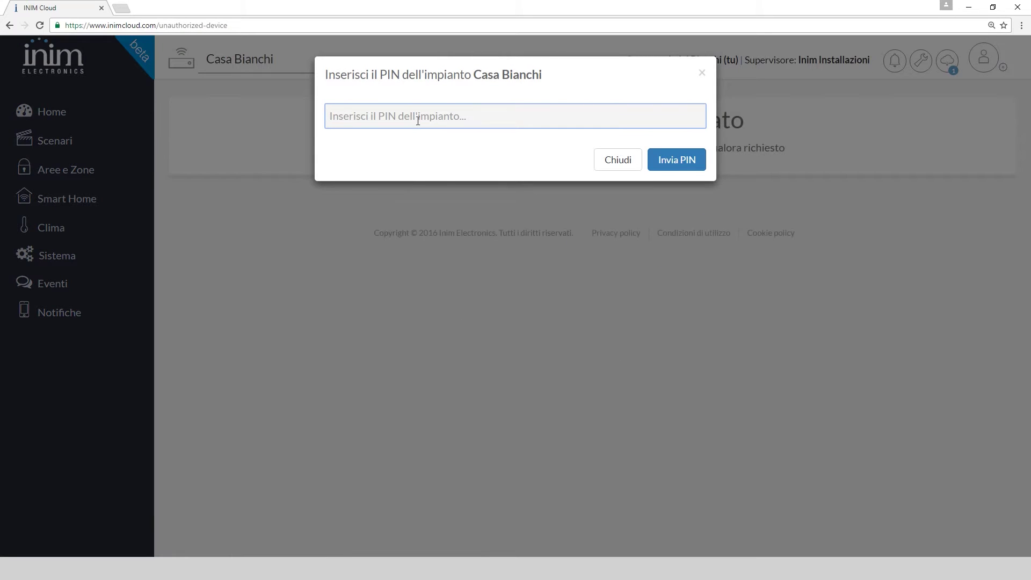
{"action": "key", "text": "Return"}
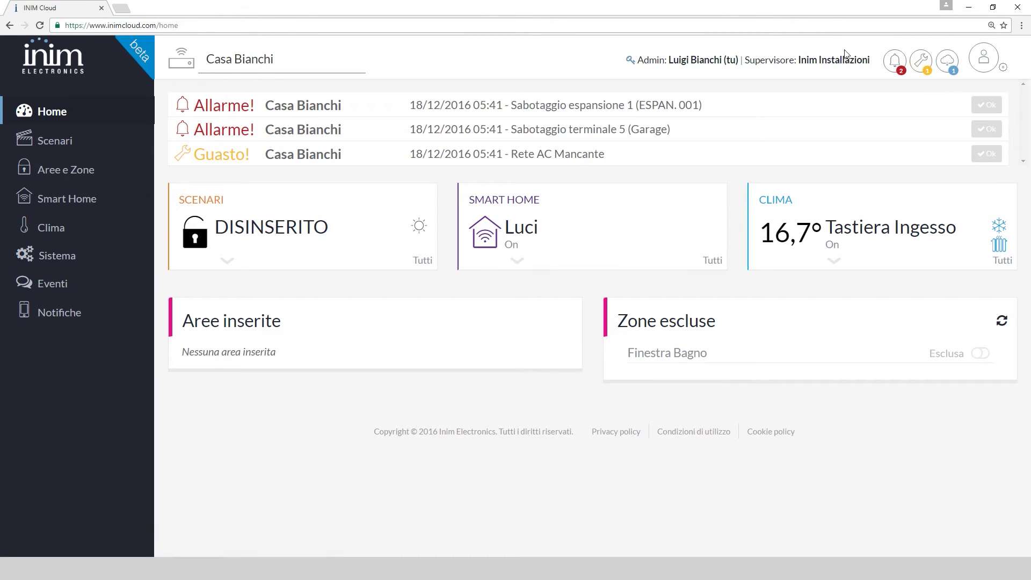
Step: Walk the sidebar sections down to the Eventi log
{"action": "left_click", "coordinate": [46, 143]}
{"action": "left_click", "coordinate": [50, 169]}
{"action": "left_click", "coordinate": [66, 203]}
{"action": "left_click", "coordinate": [58, 229]}
{"action": "left_click", "coordinate": [58, 256]}
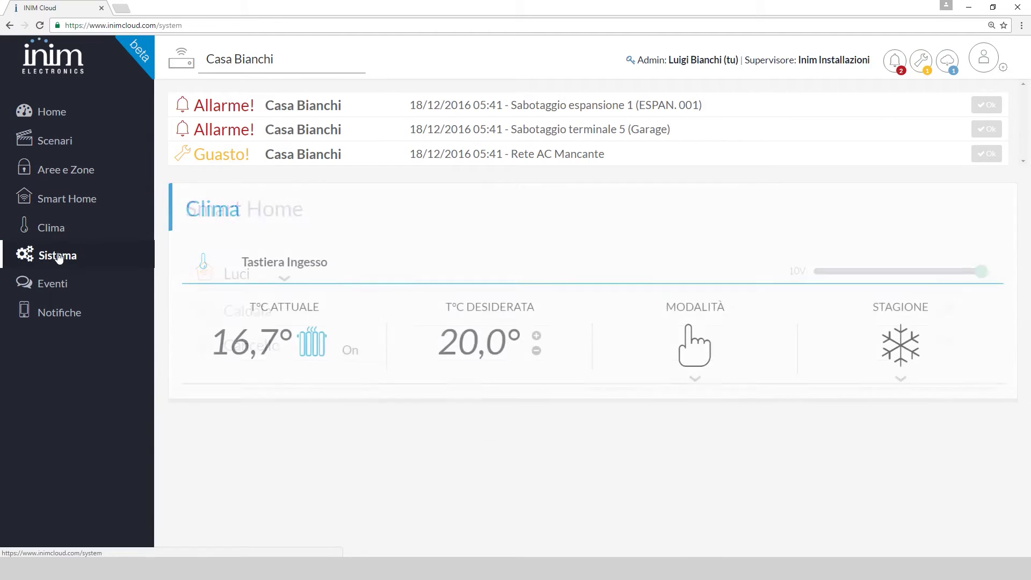
{"action": "left_click", "coordinate": [65, 281]}
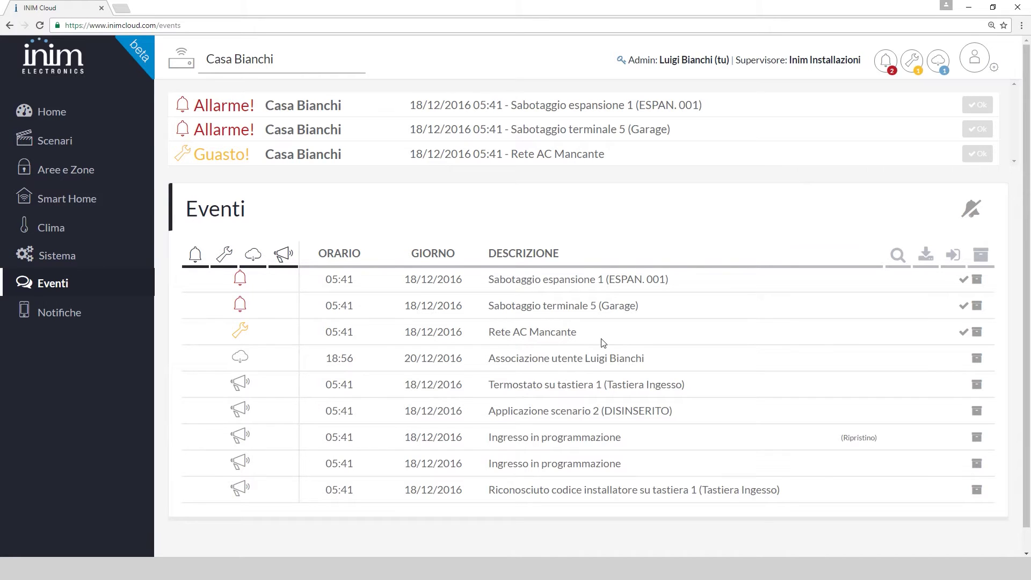
Step: Toggle the fault filter, acknowledge the Rete AC Mancante fault and silence all alarms
{"action": "left_click", "coordinate": [225, 256]}
{"action": "left_click", "coordinate": [225, 257]}
{"action": "left_click", "coordinate": [964, 333]}
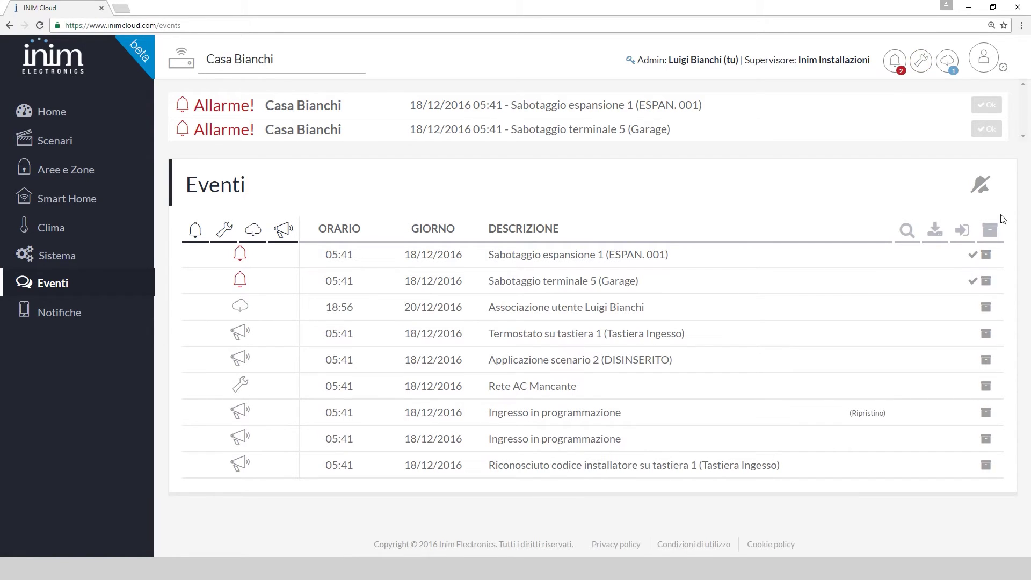
{"action": "left_click", "coordinate": [980, 187]}
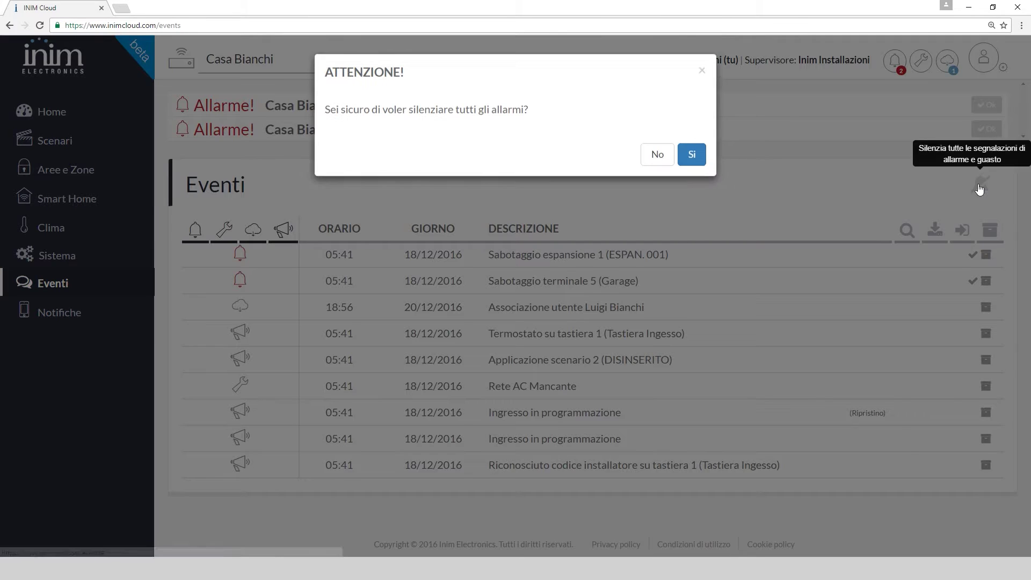
{"action": "left_click", "coordinate": [691, 156]}
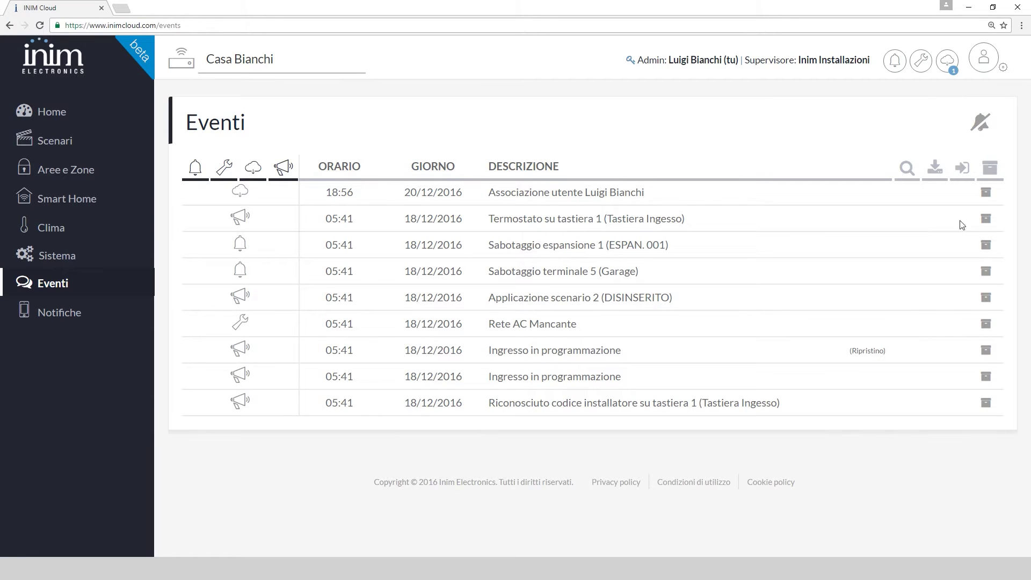
Step: Try the cloud events preview, the event search filters and the control panel log request
{"action": "left_click", "coordinate": [949, 66]}
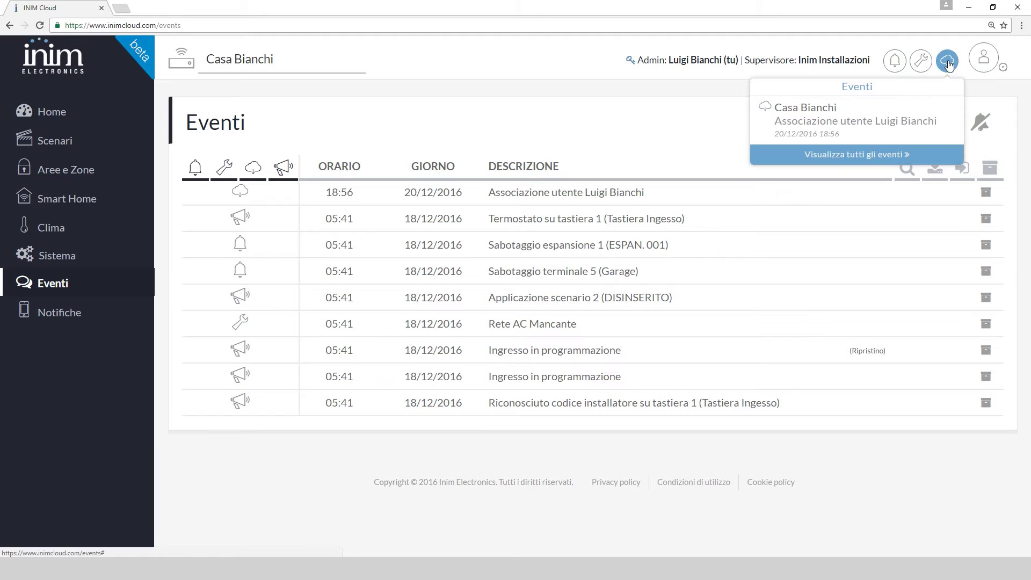
{"action": "left_click", "coordinate": [949, 66]}
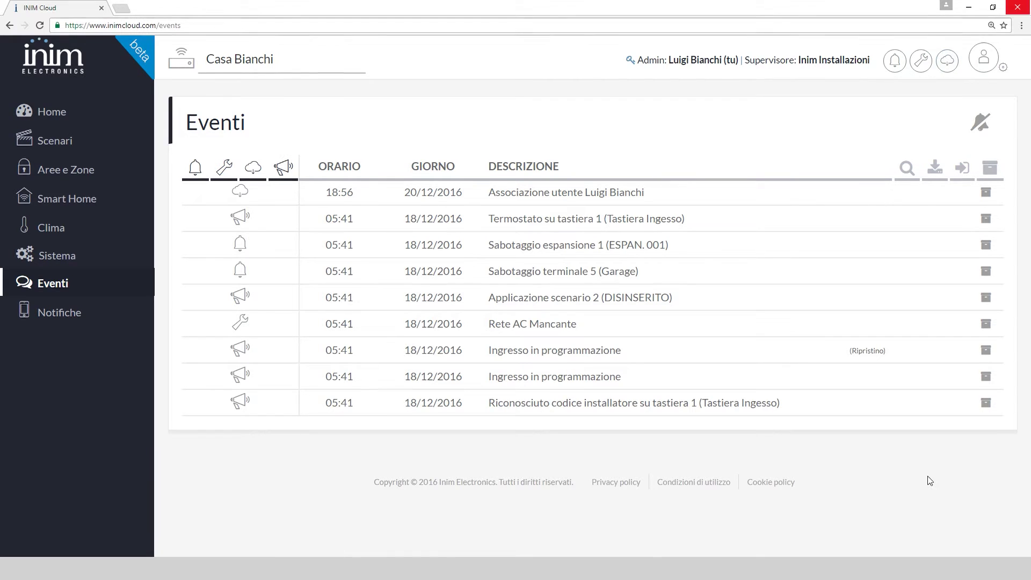
{"action": "left_click", "coordinate": [910, 174]}
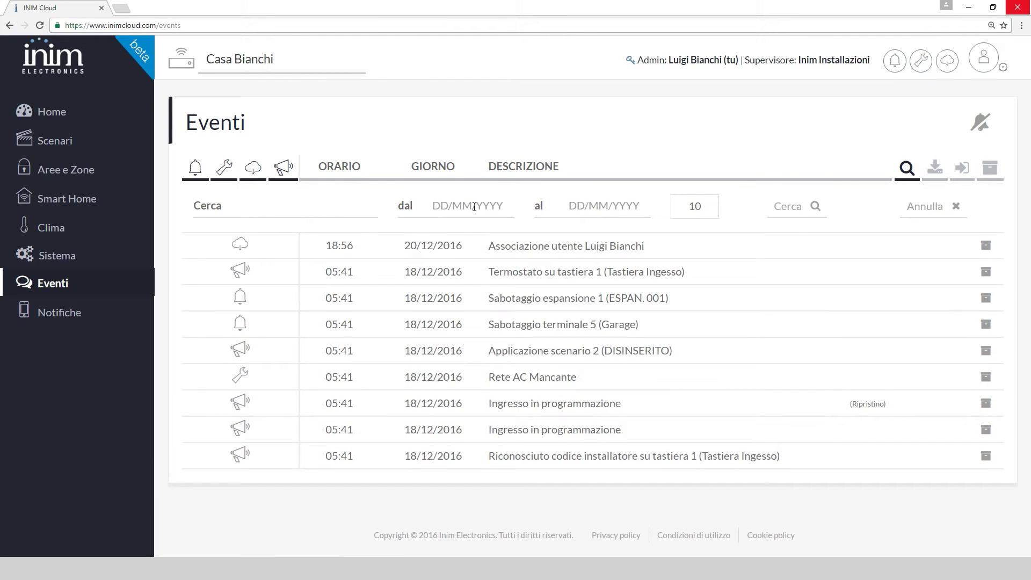
{"action": "left_click", "coordinate": [904, 169]}
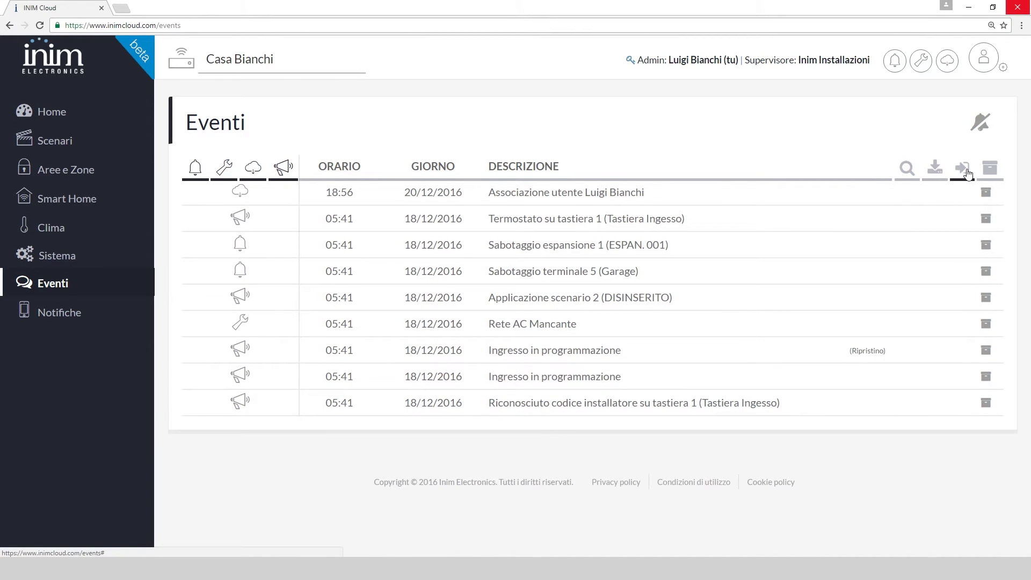
{"action": "left_click", "coordinate": [965, 171]}
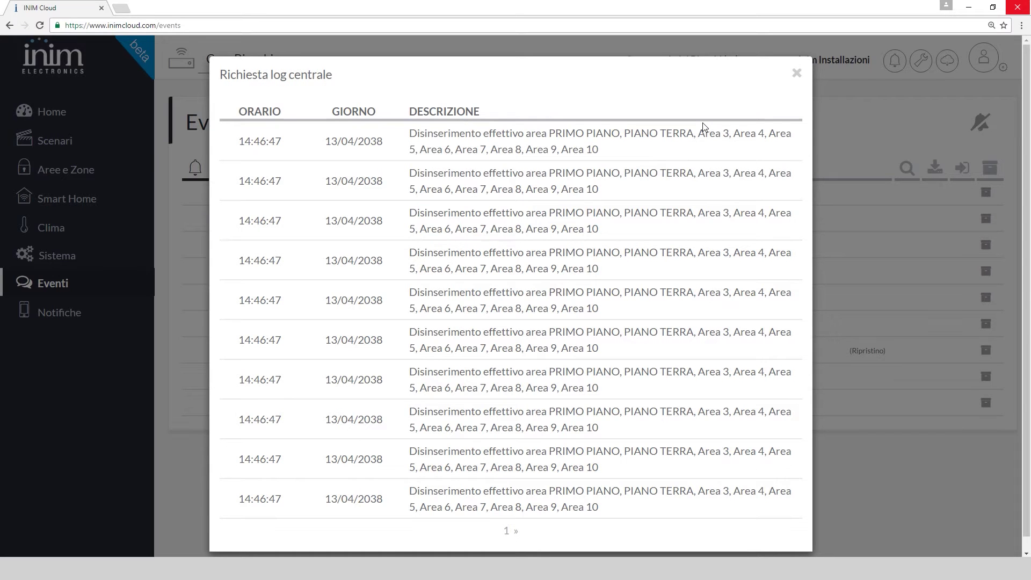
{"action": "left_click", "coordinate": [797, 75]}
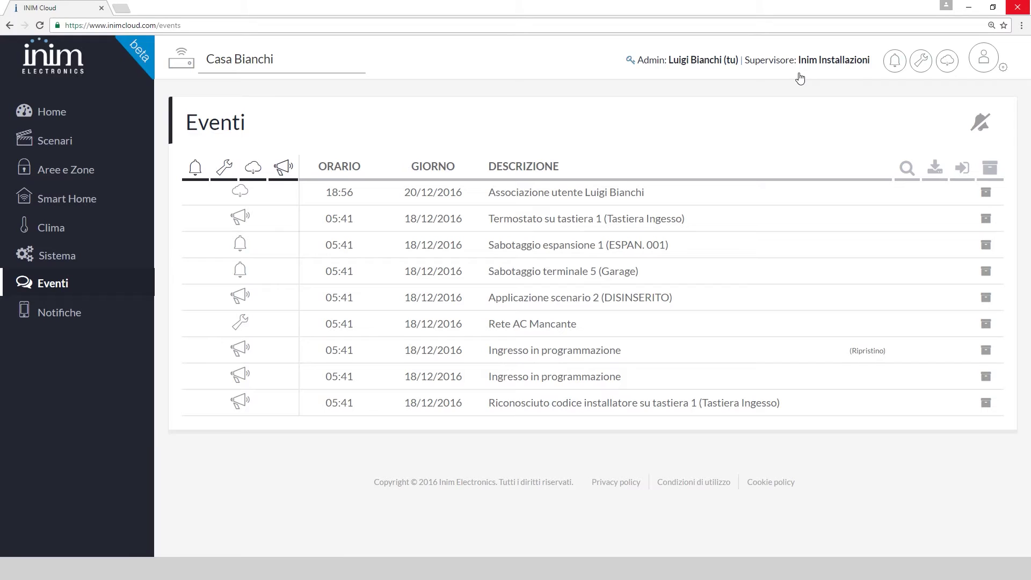
Step: Archive the installer-code recognition event and check the archived events list
{"action": "left_click", "coordinate": [987, 402]}
{"action": "left_click", "coordinate": [695, 176]}
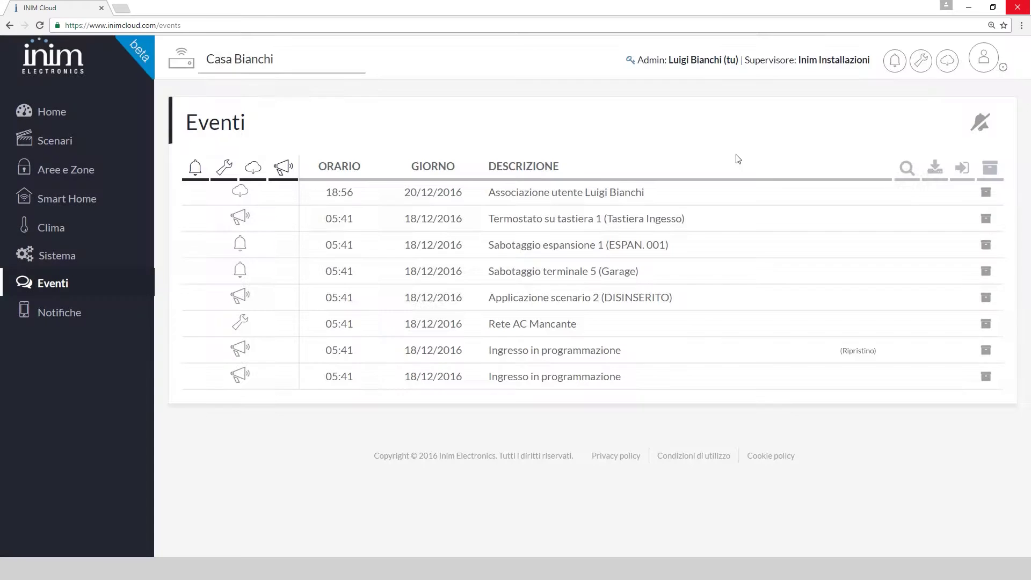
{"action": "left_click", "coordinate": [990, 170]}
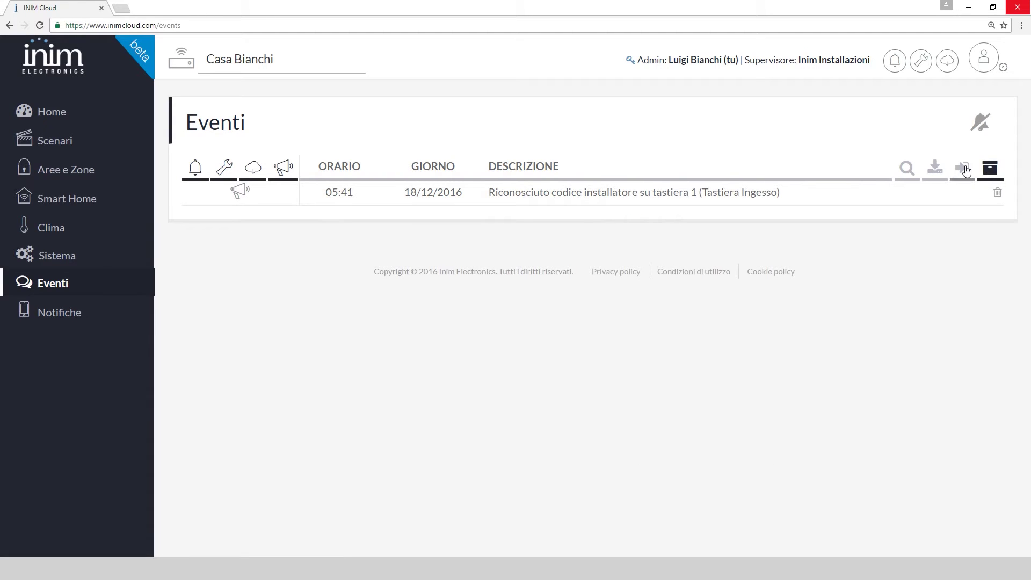
{"action": "left_click", "coordinate": [991, 169]}
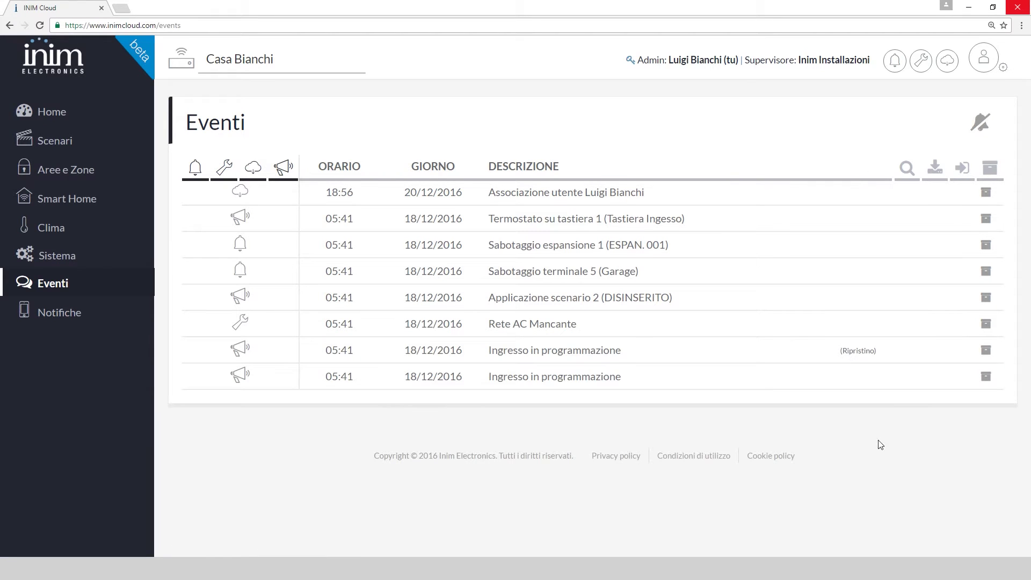
{"action": "left_click", "coordinate": [52, 111]}
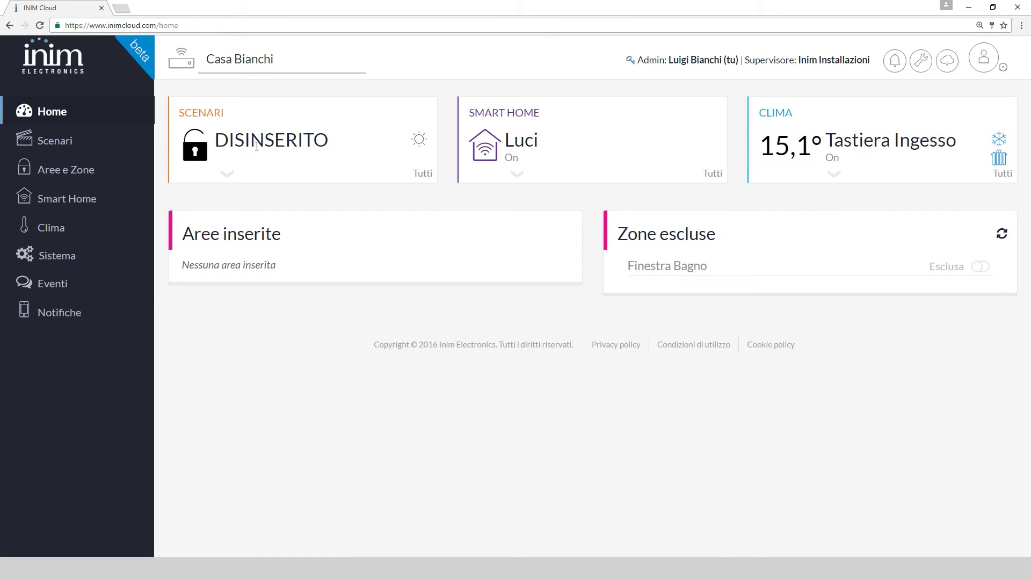
{"action": "left_click", "coordinate": [229, 176]}
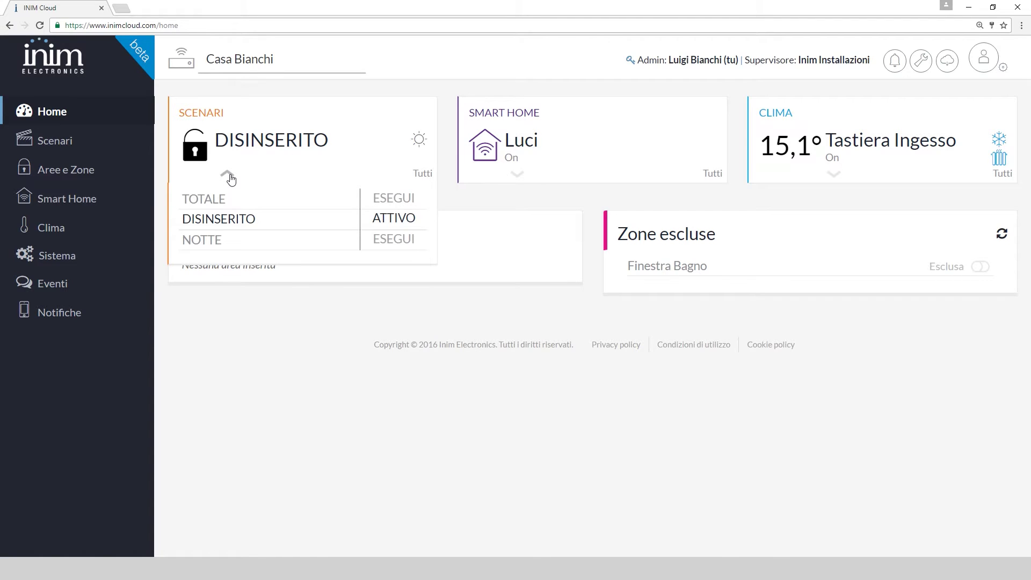
{"action": "left_click", "coordinate": [229, 176]}
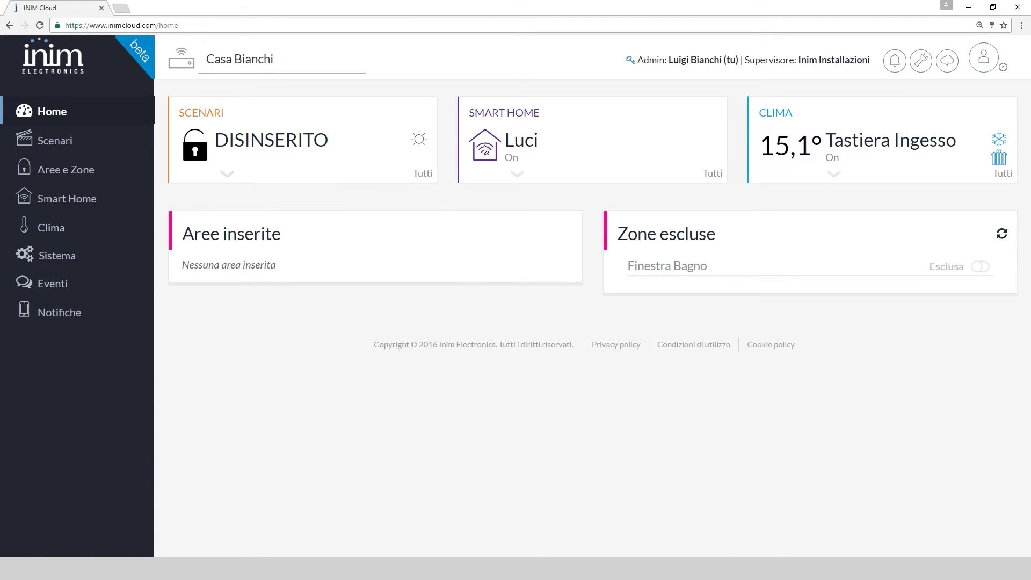
{"action": "left_click", "coordinate": [517, 176]}
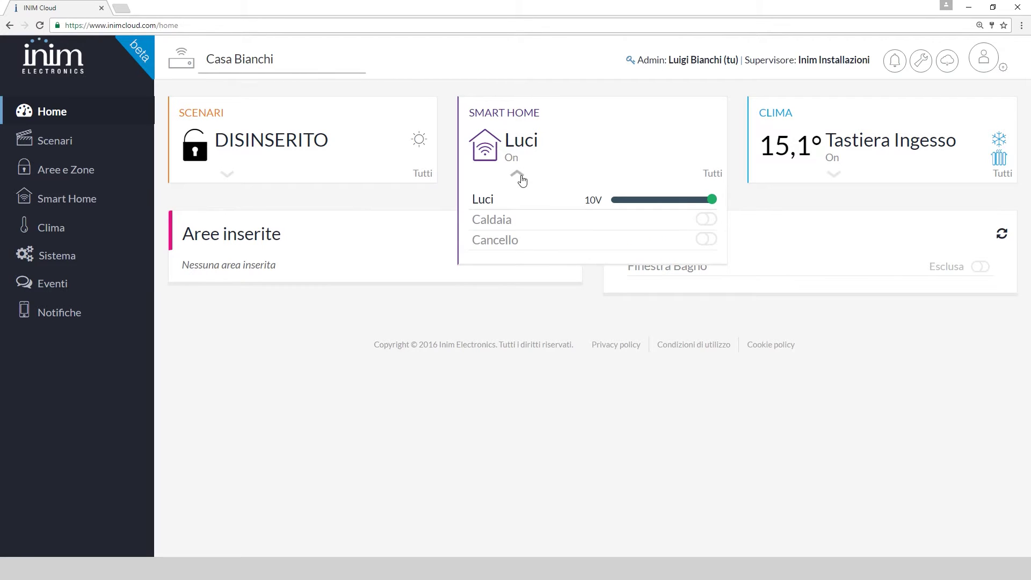
{"action": "left_click", "coordinate": [517, 177]}
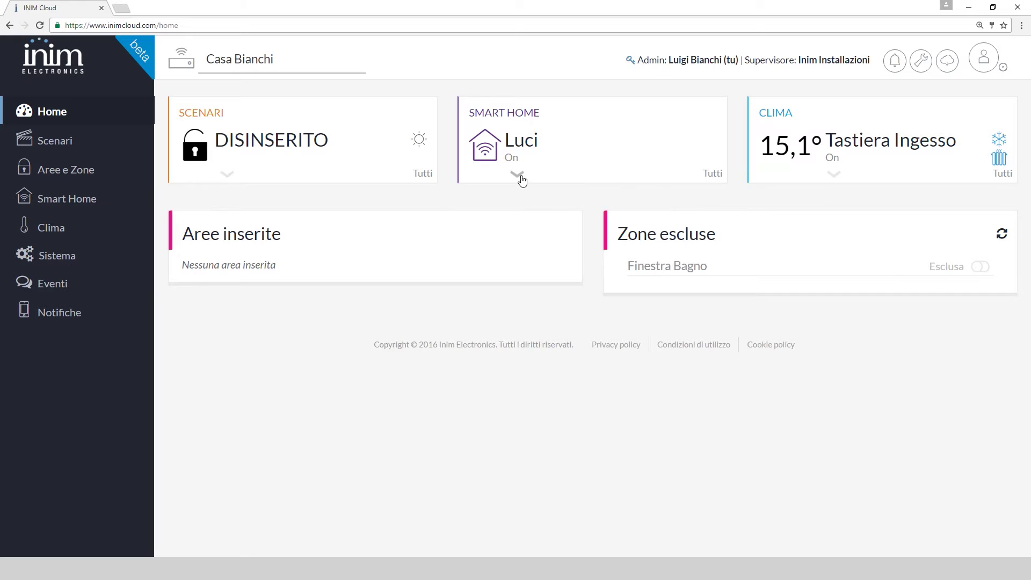
{"action": "left_click", "coordinate": [834, 174]}
{"action": "left_click", "coordinate": [835, 175]}
Step: Review Scenari and Aree e Zone, expanding PRIMO PIANO and PIANO TERRA, then reach Smart Home
{"action": "left_click", "coordinate": [70, 151]}
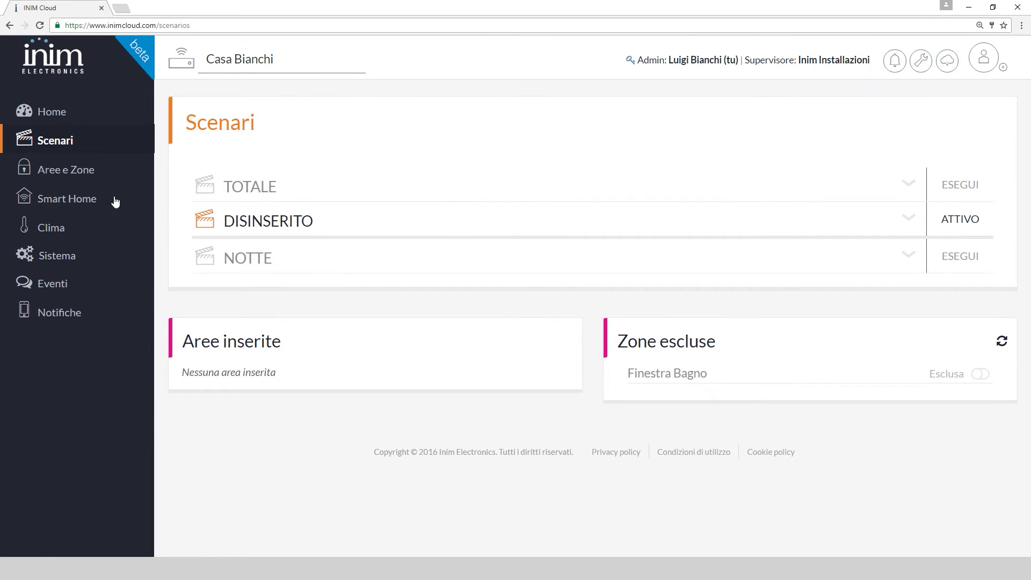
{"action": "left_click", "coordinate": [90, 178]}
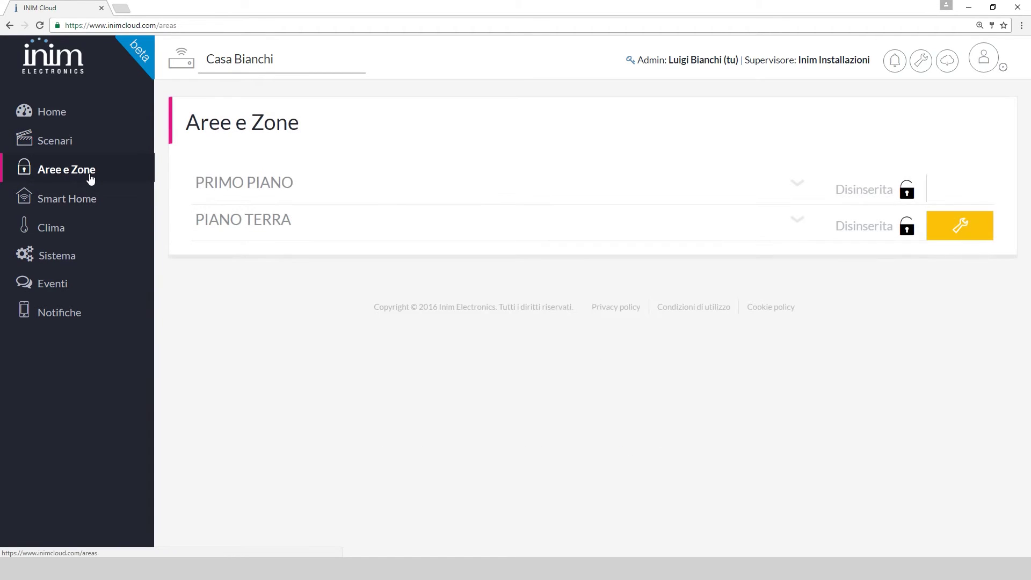
{"action": "left_click", "coordinate": [797, 186]}
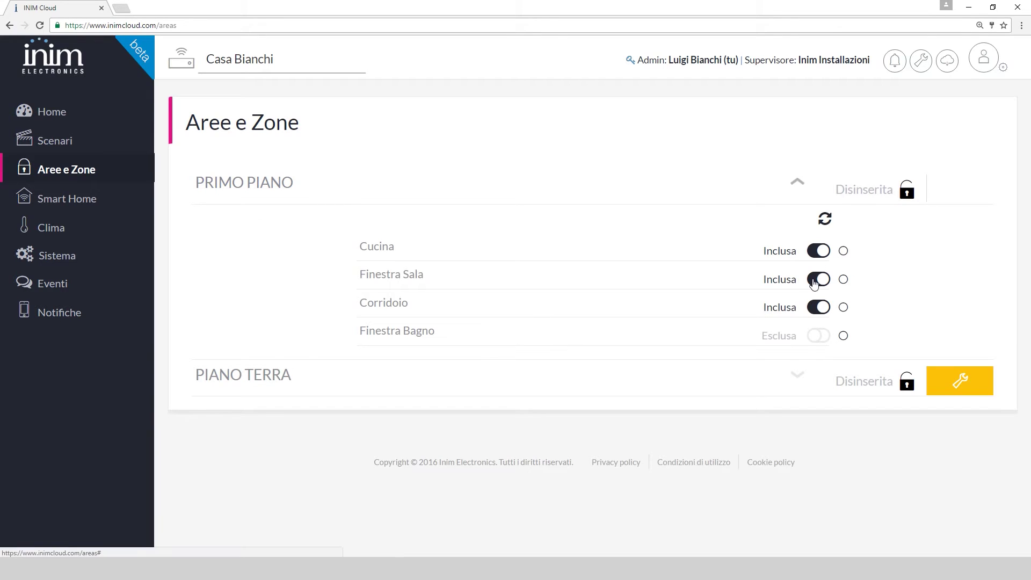
{"action": "left_click", "coordinate": [797, 379]}
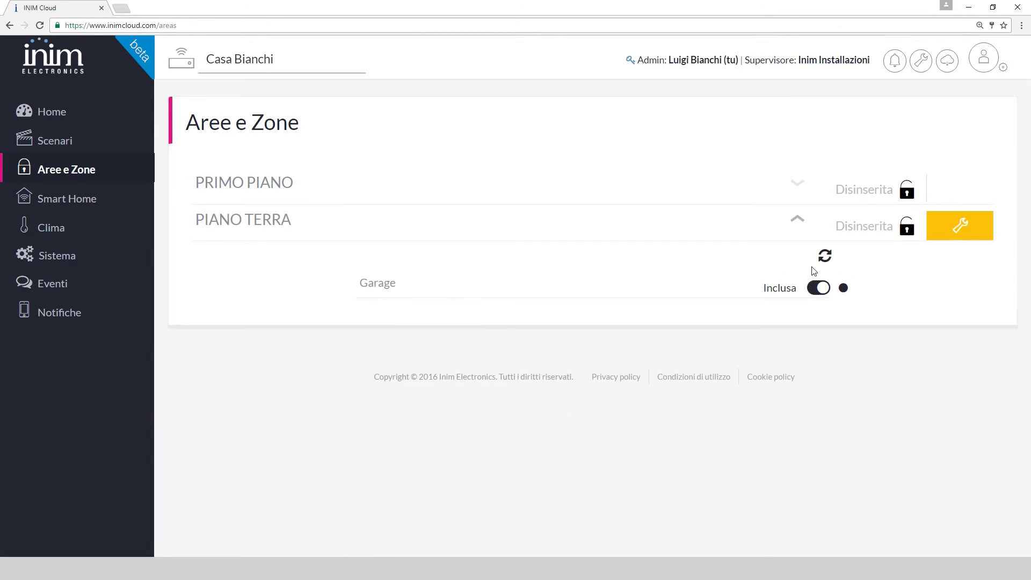
{"action": "left_click", "coordinate": [797, 220]}
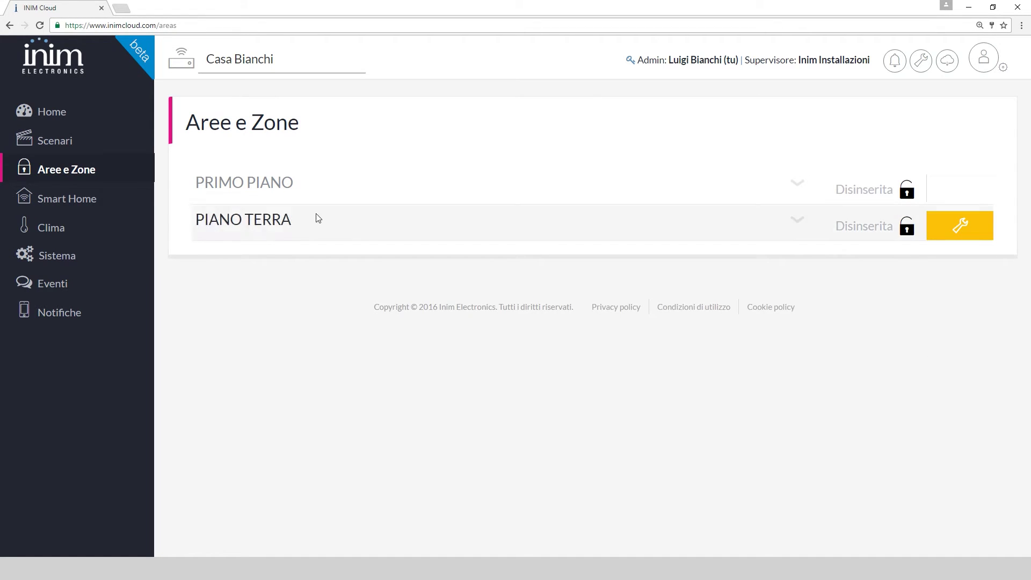
{"action": "left_click", "coordinate": [54, 207]}
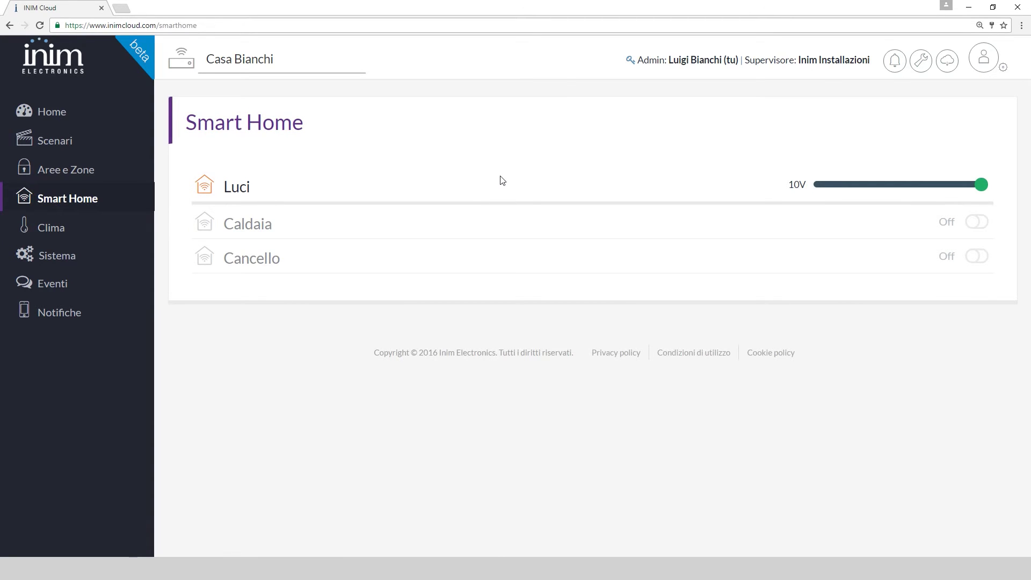
Step: Dim the Luci output and restore it to 10V, try the Caldaia toggle, then reach Clima
{"action": "left_click", "coordinate": [903, 183]}
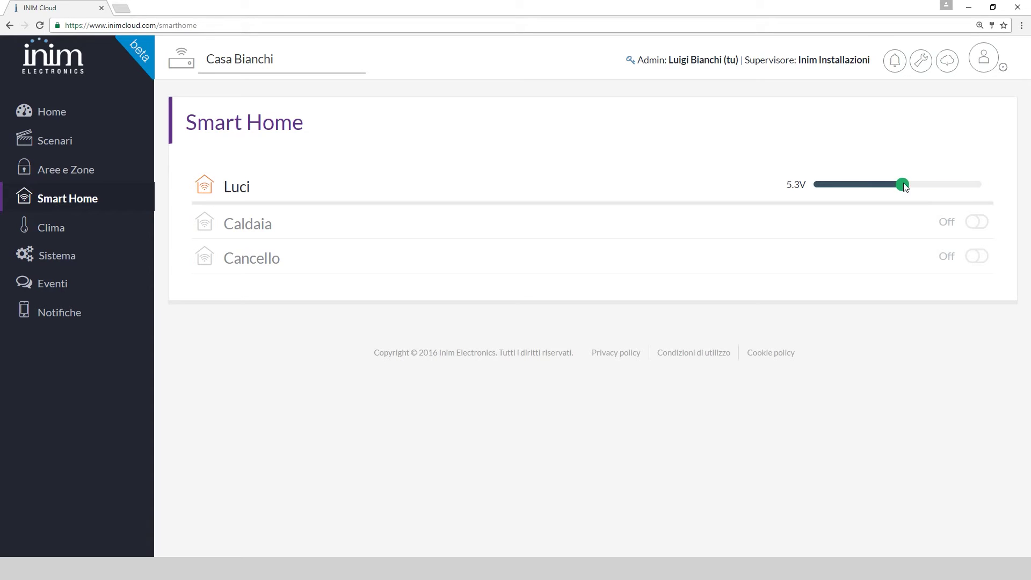
{"action": "left_click_drag", "start_coordinate": [903, 183], "coordinate": [1010, 193]}
{"action": "left_click", "coordinate": [975, 222]}
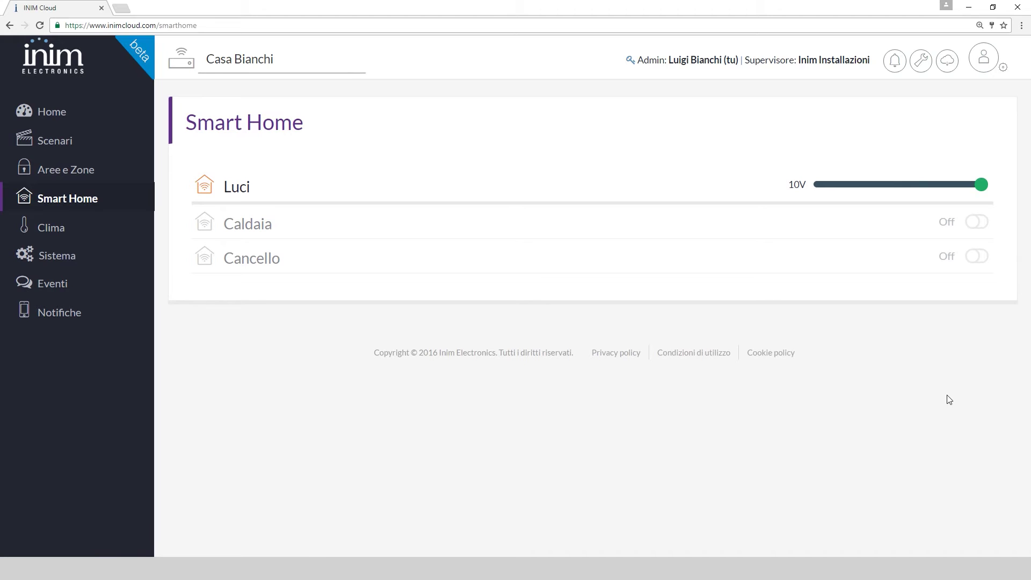
{"action": "left_click", "coordinate": [85, 232]}
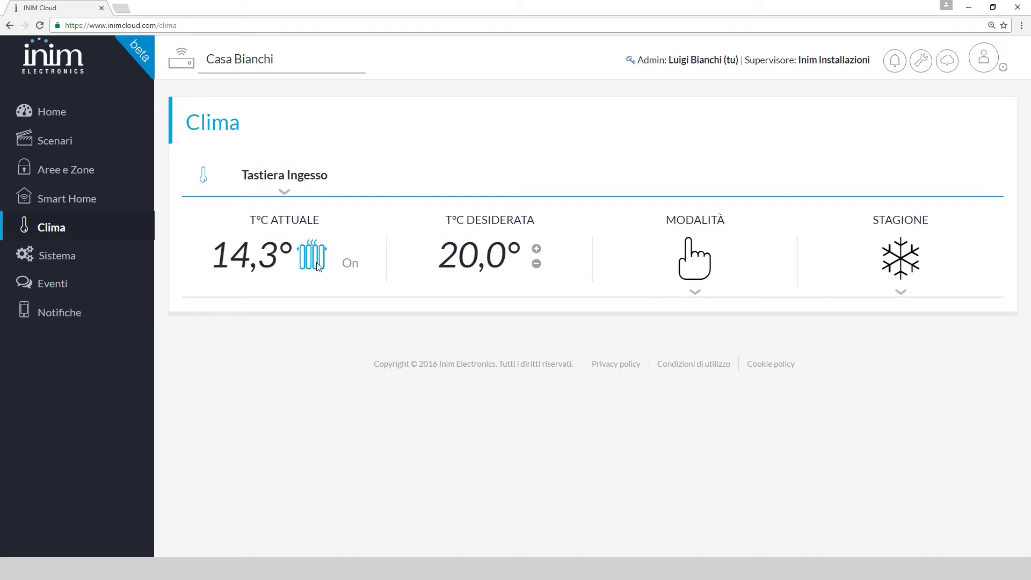
Step: Raise the desired temperature to 21,0° and switch the thermostat to the daily program
{"action": "left_click", "coordinate": [537, 250]}
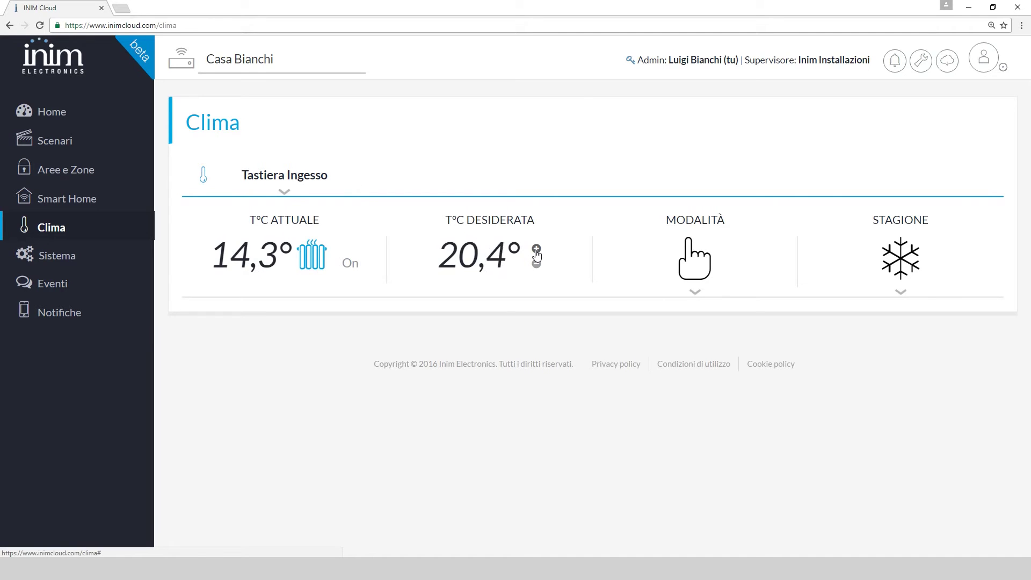
{"action": "left_click", "coordinate": [536, 249]}
{"action": "left_click", "coordinate": [536, 249]}
{"action": "left_click", "coordinate": [537, 250]}
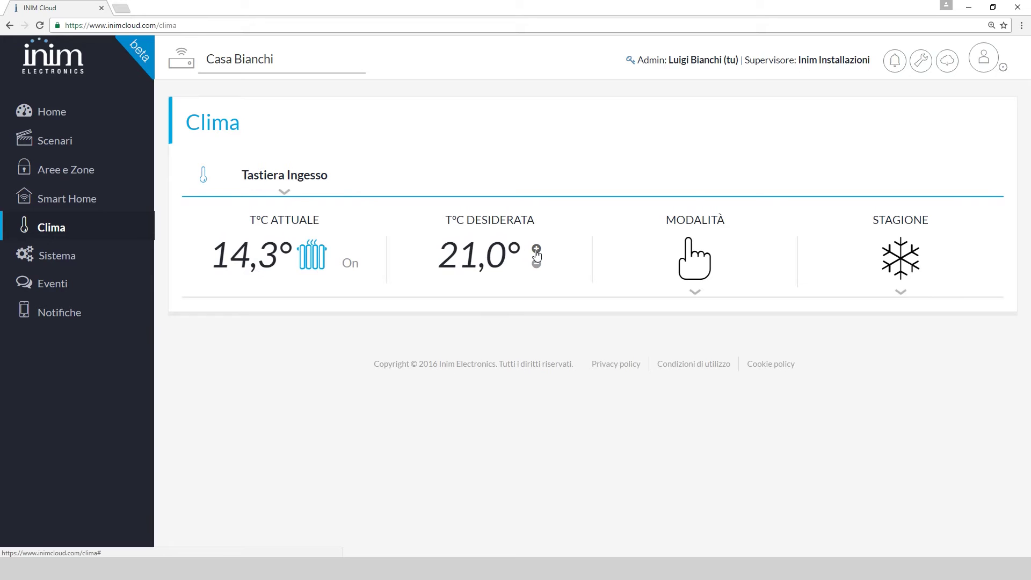
{"action": "left_click", "coordinate": [697, 294]}
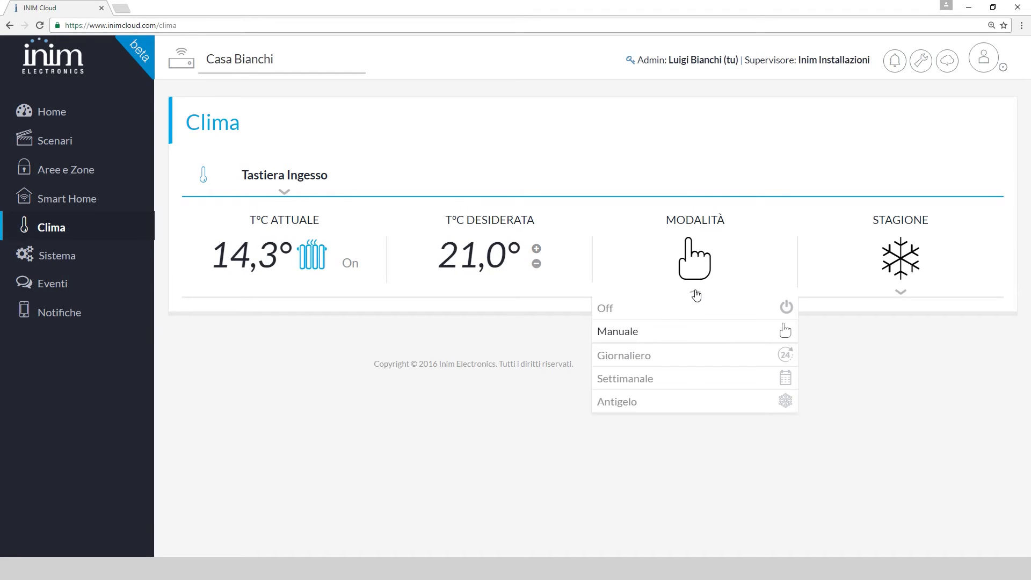
{"action": "left_click", "coordinate": [661, 360]}
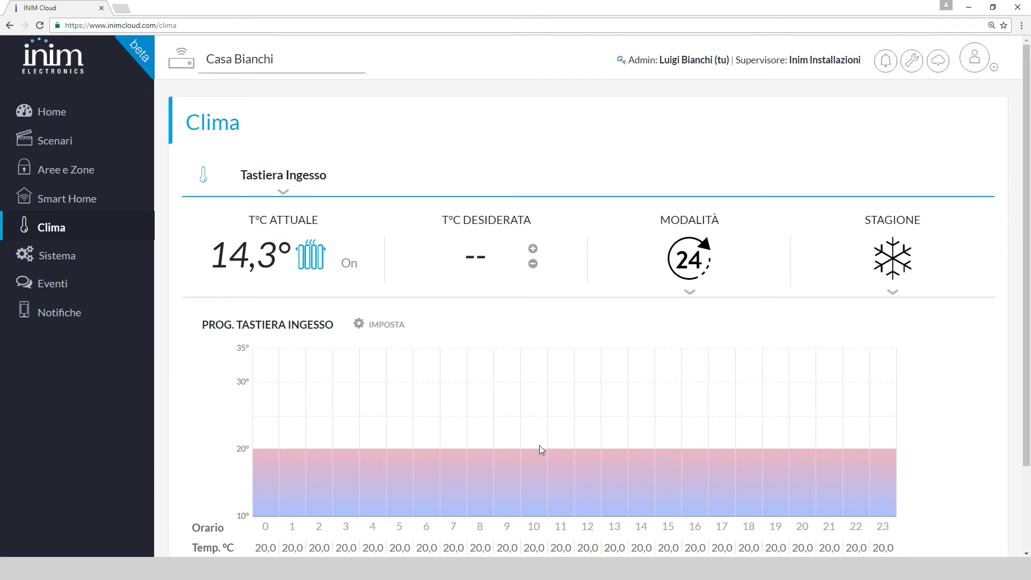
Step: Raise the hour-10 setpoint to about 26° and save the program, leaving the season unchanged
{"action": "left_click", "coordinate": [379, 326]}
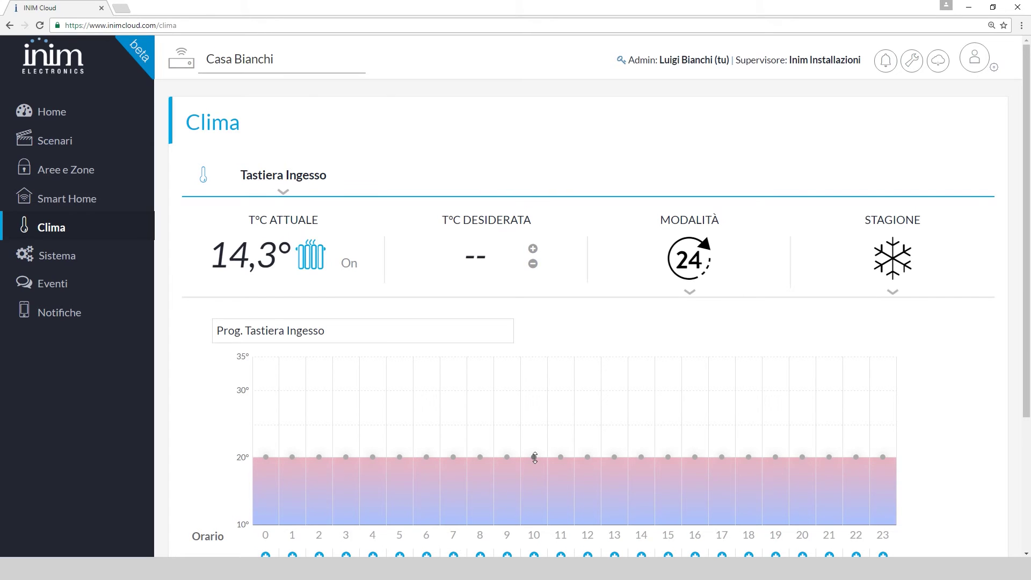
{"action": "left_click_drag", "start_coordinate": [534, 458], "coordinate": [533, 420]}
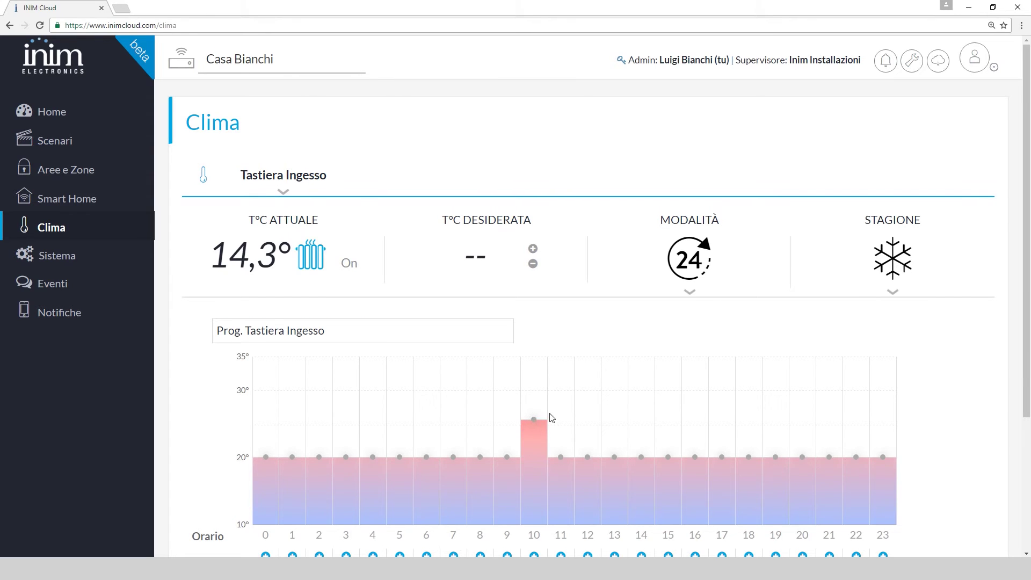
{"action": "scroll", "coordinate": [551, 418], "scroll_direction": "down", "scroll_amount": 2}
{"action": "left_click", "coordinate": [535, 481]}
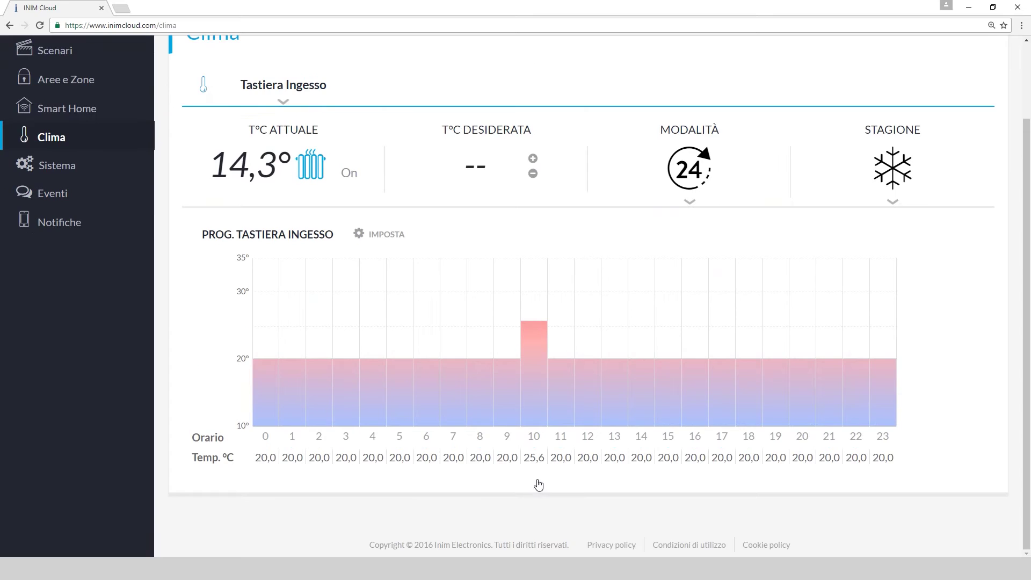
{"action": "left_click", "coordinate": [893, 203]}
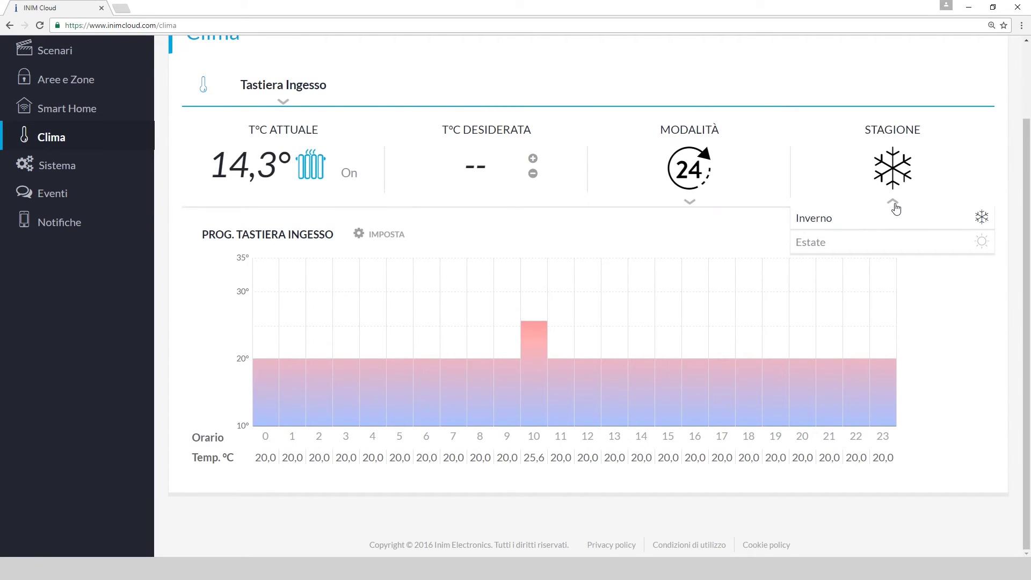
{"action": "left_click", "coordinate": [896, 207]}
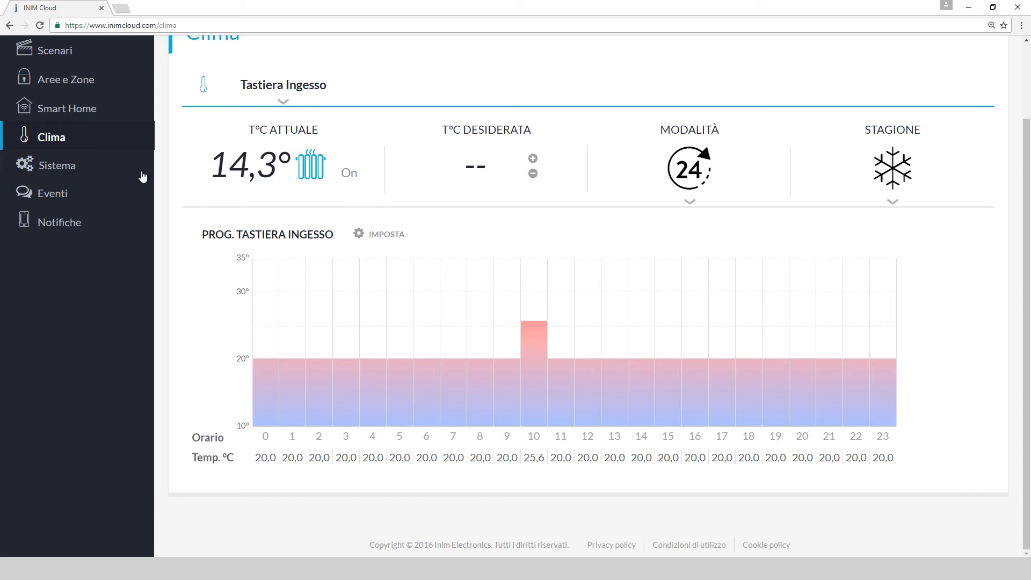
Step: Check the control panel's Tensione on the Sistema page, then reach Notifiche
{"action": "left_click", "coordinate": [113, 168]}
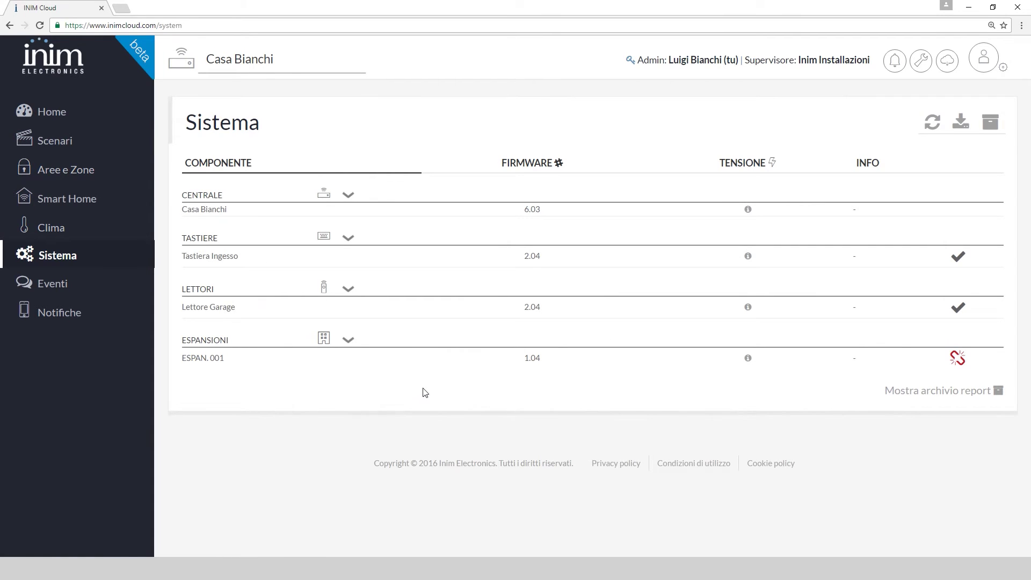
{"action": "left_click", "coordinate": [747, 210]}
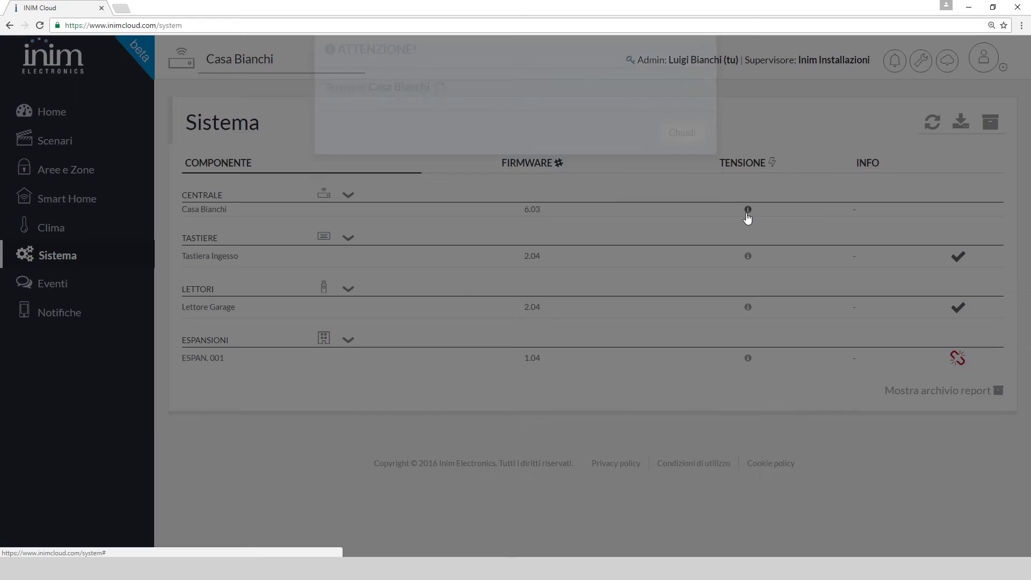
{"action": "left_click", "coordinate": [685, 160]}
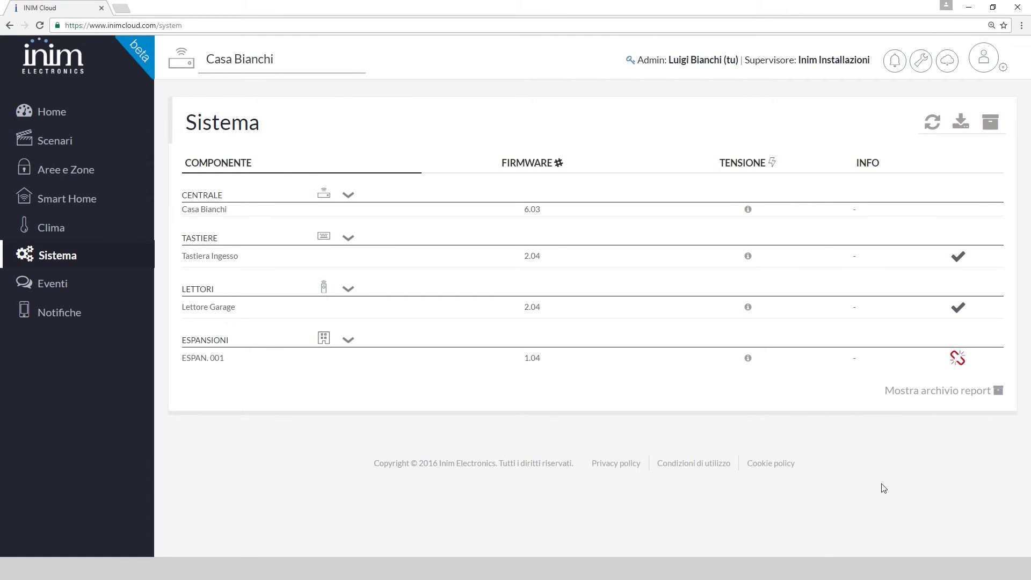
{"action": "left_click", "coordinate": [79, 323]}
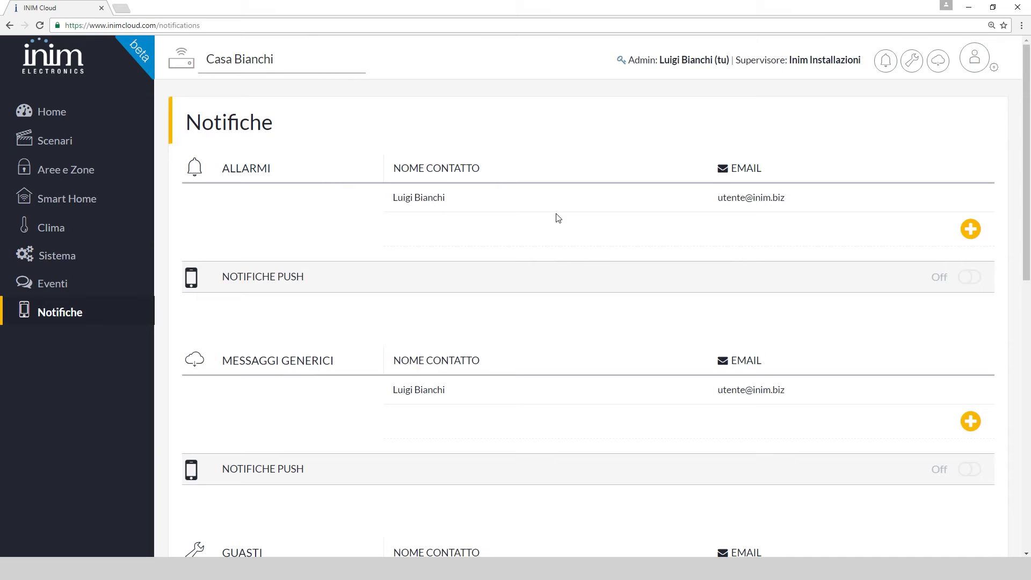
Step: Cancel a new alarm contact row and switch Notifiche Push for Allarmi to On
{"action": "left_click", "coordinate": [971, 230]}
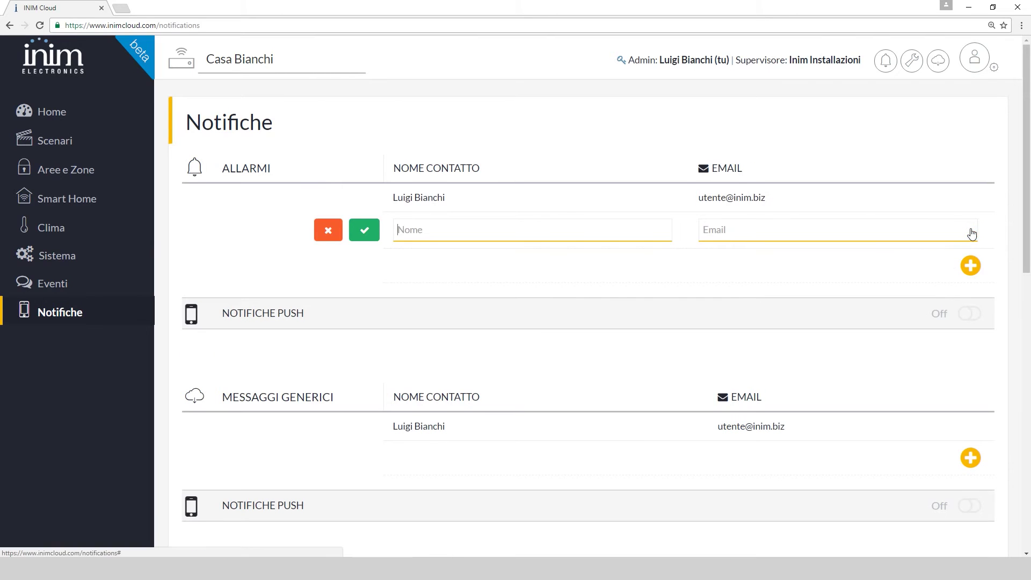
{"action": "left_click", "coordinate": [324, 234]}
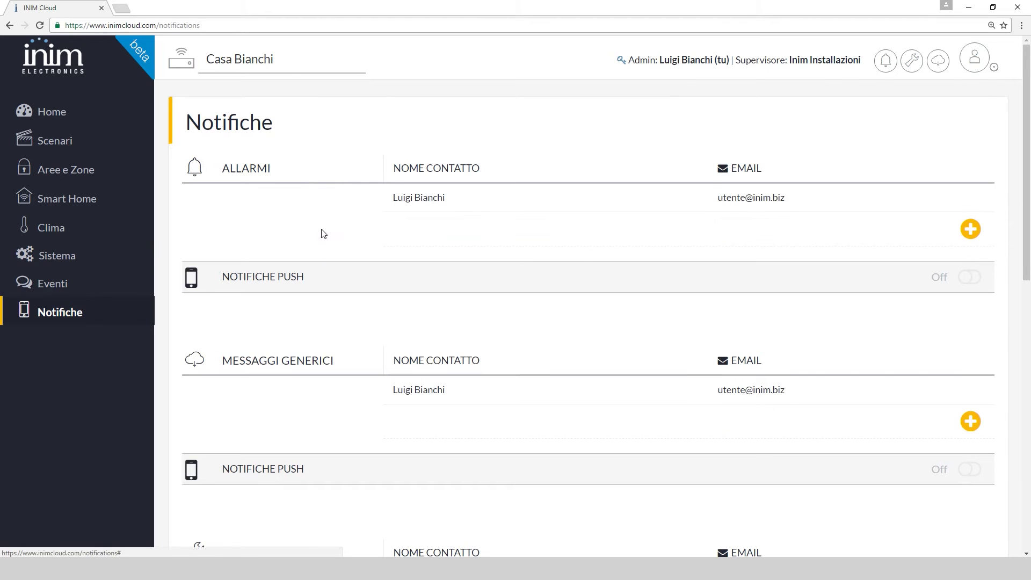
{"action": "left_click", "coordinate": [968, 282]}
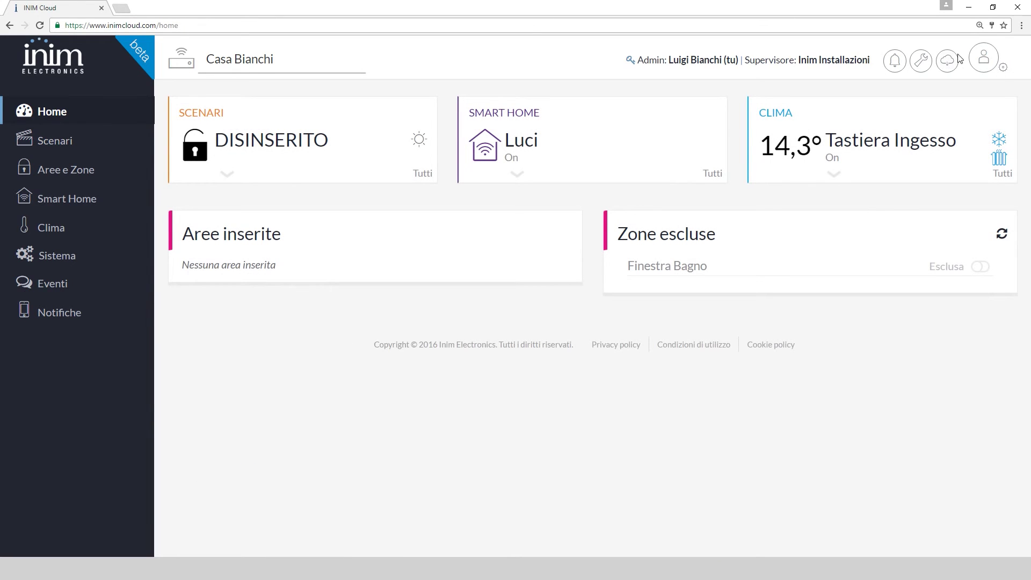
{"action": "left_click", "coordinate": [983, 58]}
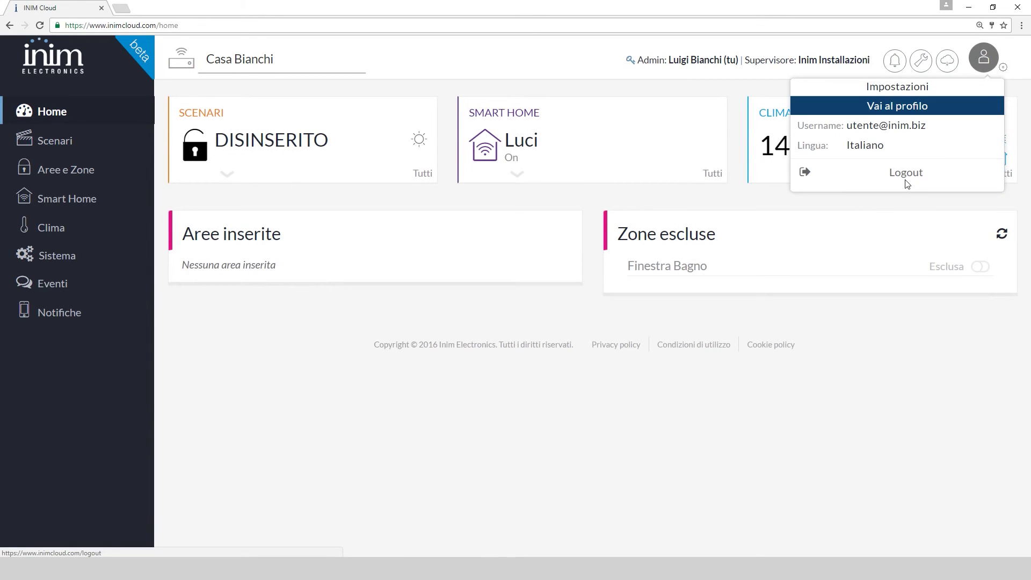
{"action": "left_click", "coordinate": [1006, 69]}
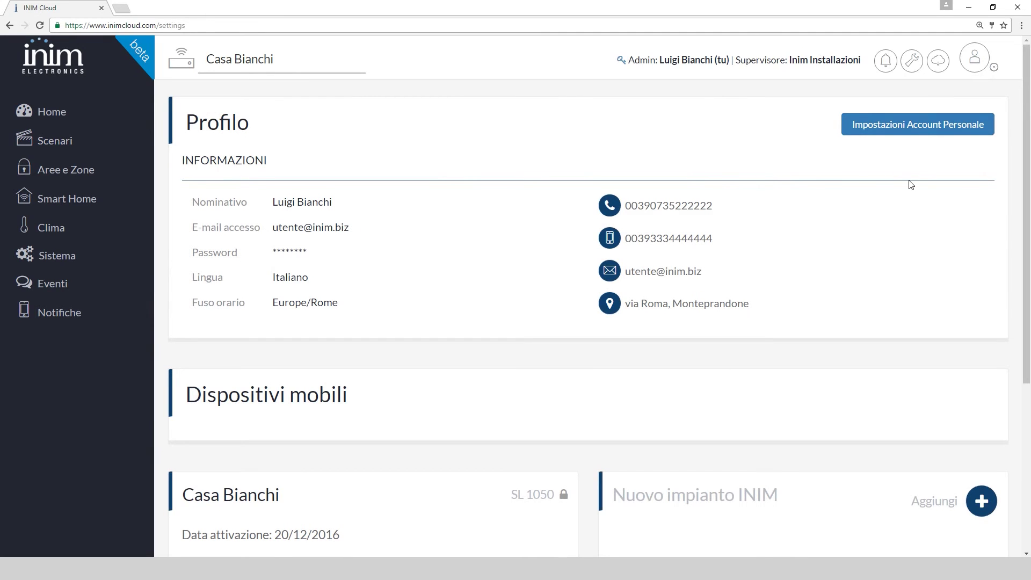
Step: Open Impostazioni Account Personale in a new tab, then unlock and relock the Casa Bianchi card
{"action": "left_click", "coordinate": [916, 131]}
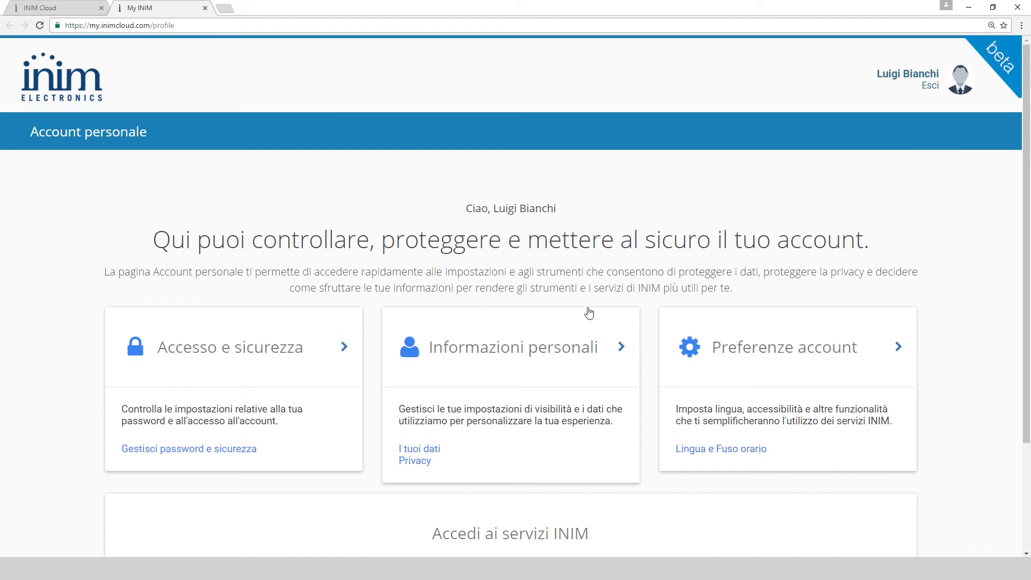
{"action": "left_click", "coordinate": [31, 10]}
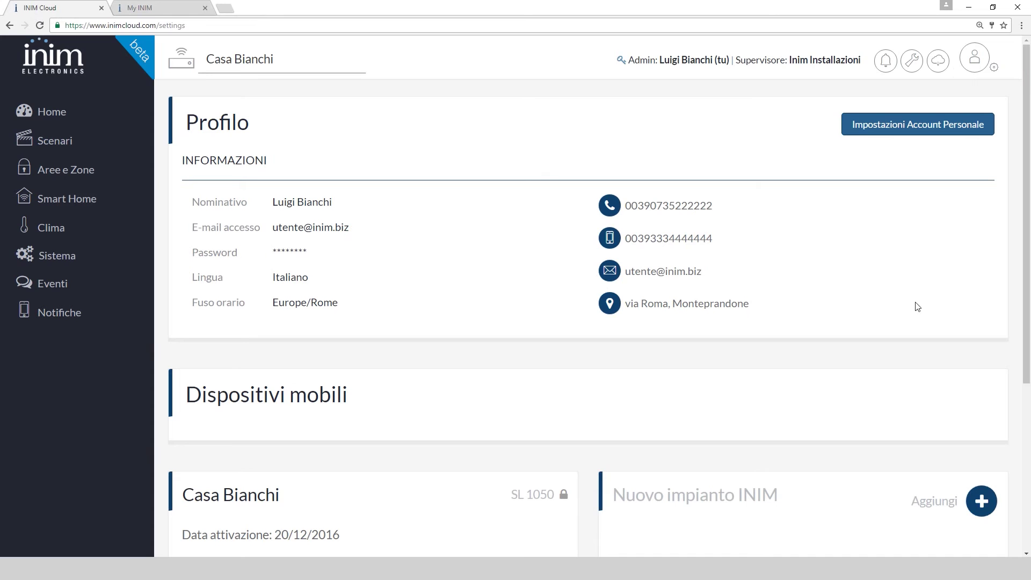
{"action": "scroll", "coordinate": [895, 256], "scroll_direction": "down", "scroll_amount": 3}
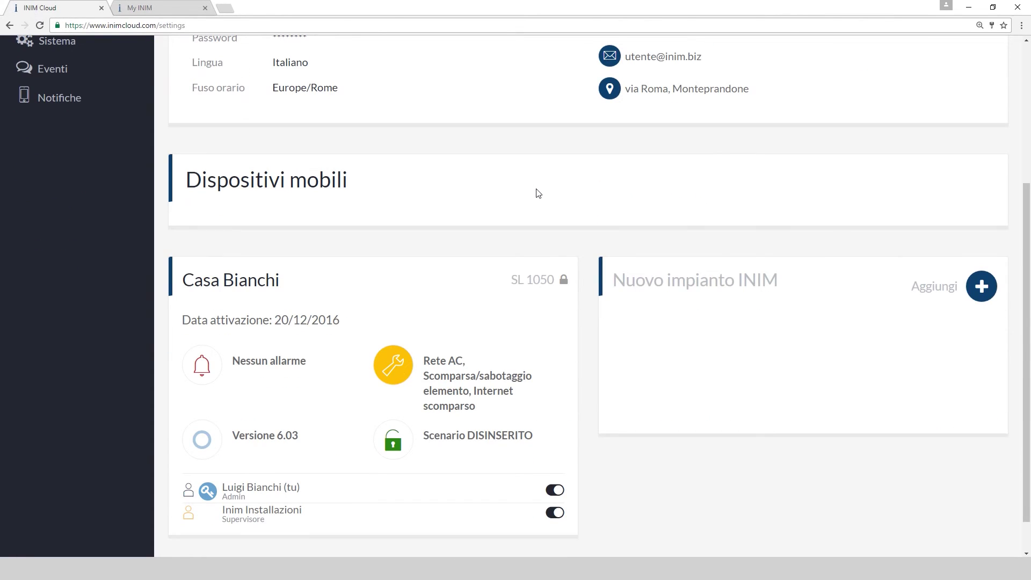
{"action": "scroll", "coordinate": [536, 194], "scroll_direction": "down", "scroll_amount": 1}
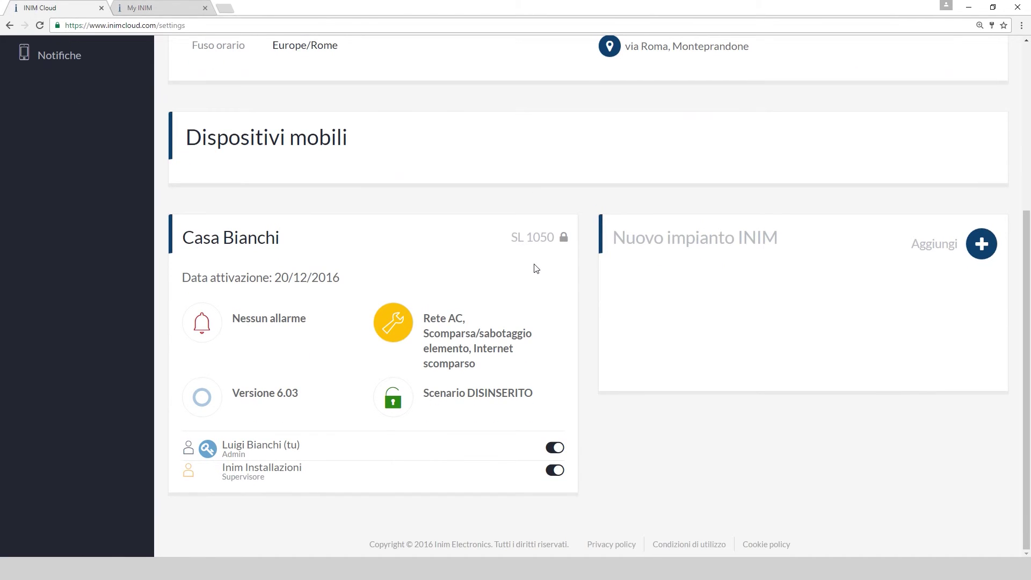
{"action": "left_click", "coordinate": [564, 241]}
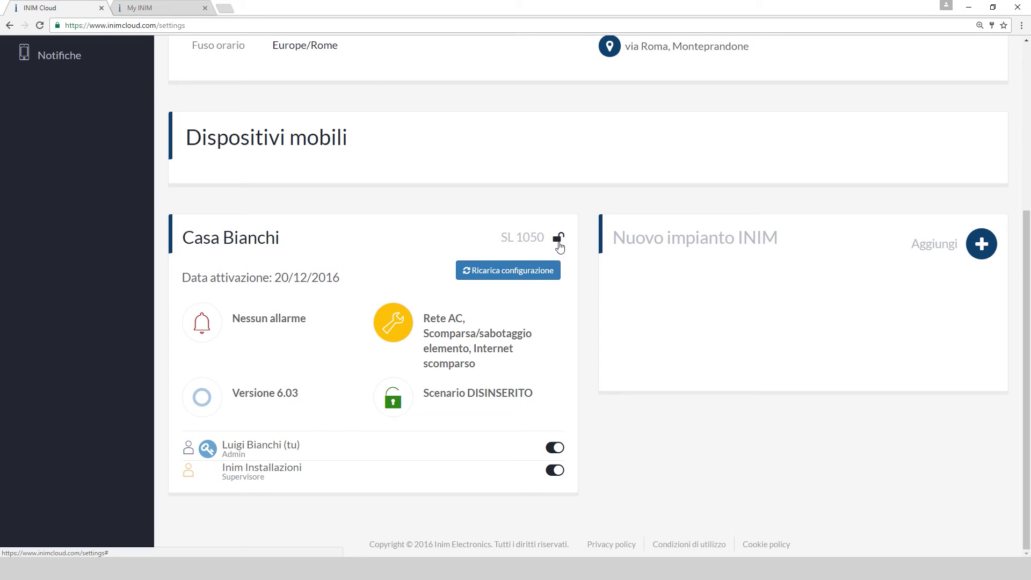
{"action": "left_click", "coordinate": [560, 240]}
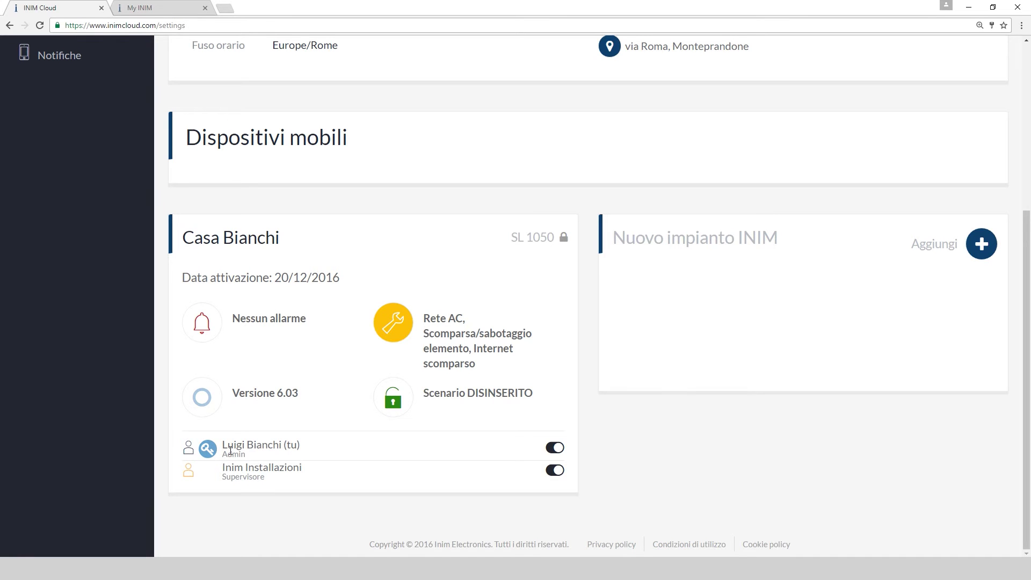
Step: Toggle the admin and installer links and answer No to both ATTENZIONE dialogs, keeping them enabled
{"action": "left_click", "coordinate": [558, 450]}
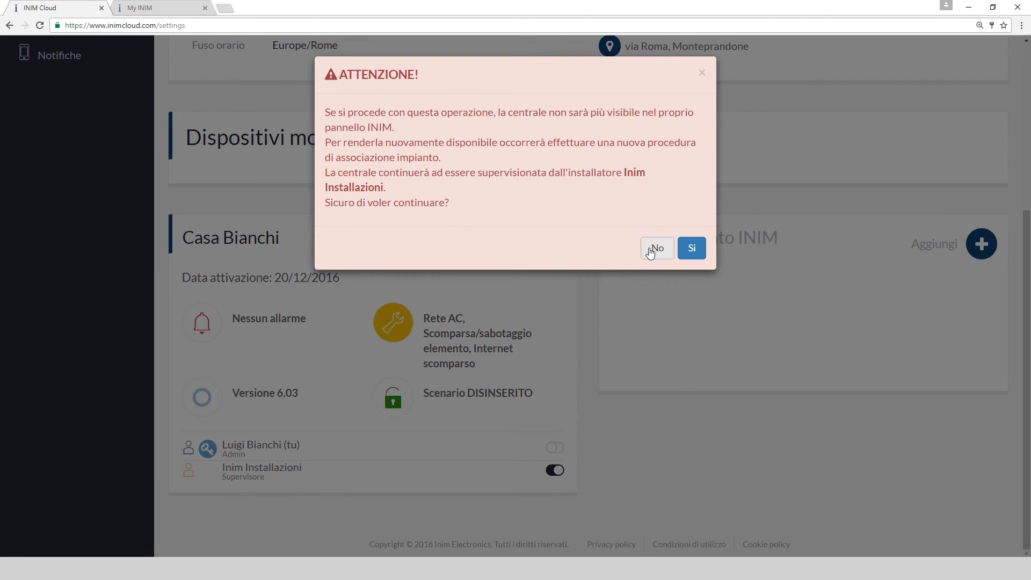
{"action": "left_click", "coordinate": [657, 249]}
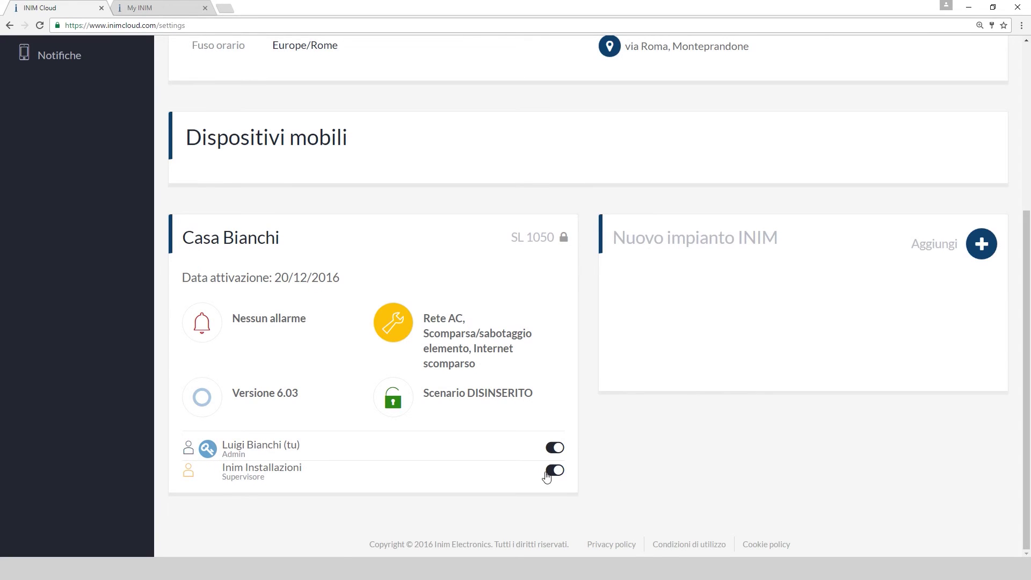
{"action": "left_click", "coordinate": [553, 472]}
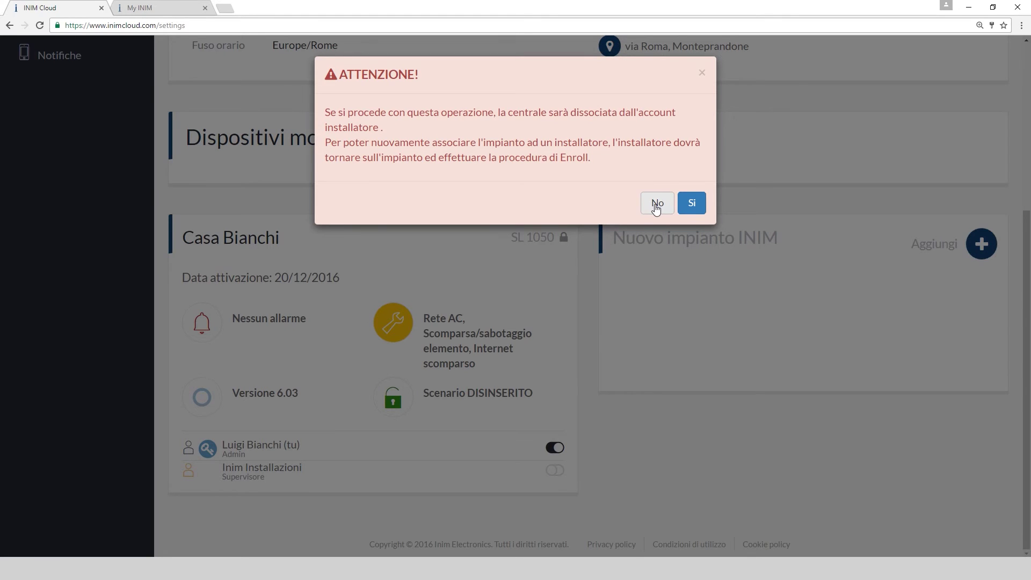
{"action": "left_click", "coordinate": [656, 206]}
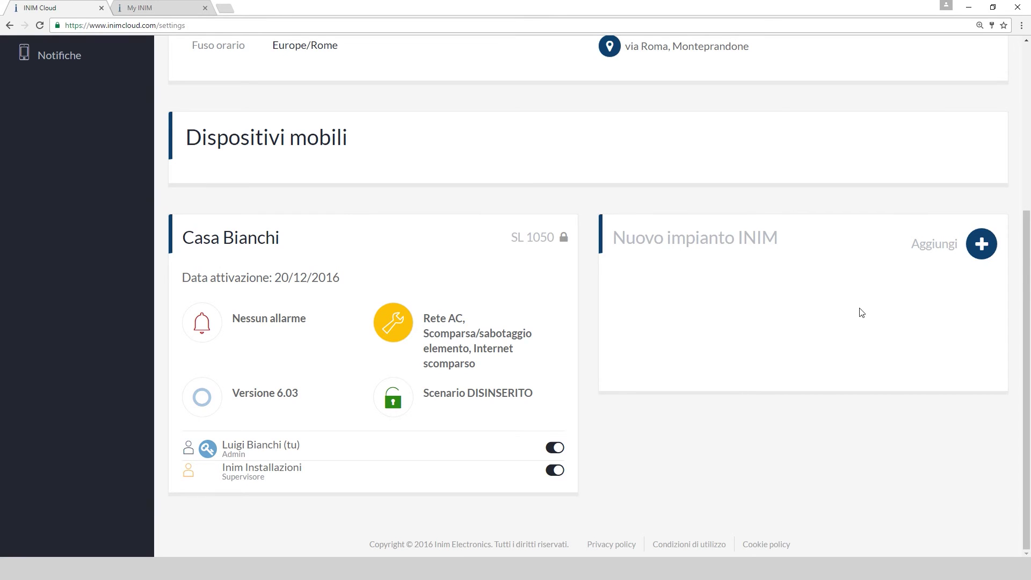
Step: Start the cloud association, return to profile settings and view Casa Bianchi's registered users
{"action": "left_click", "coordinate": [982, 245]}
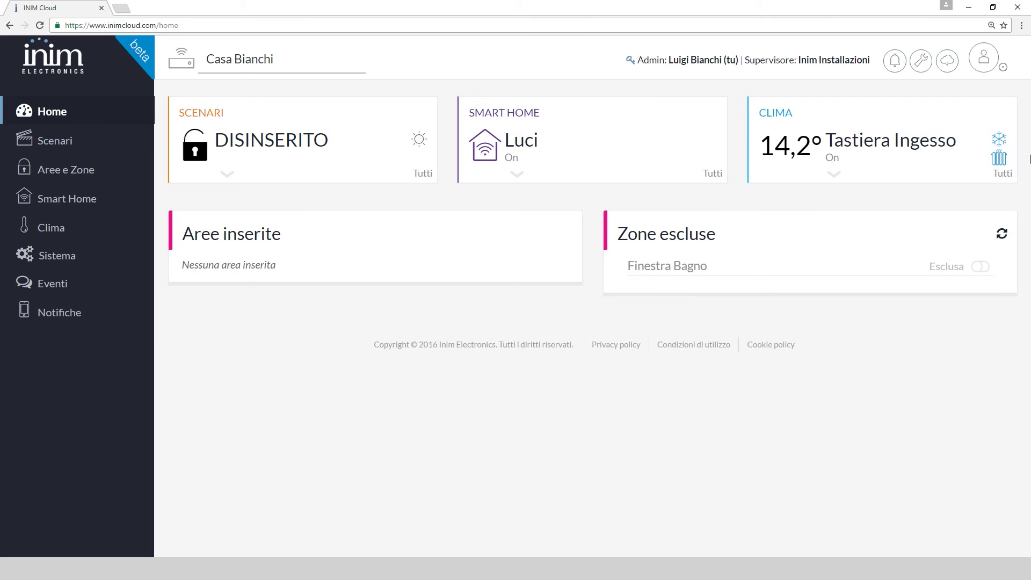
{"action": "left_click", "coordinate": [1002, 68]}
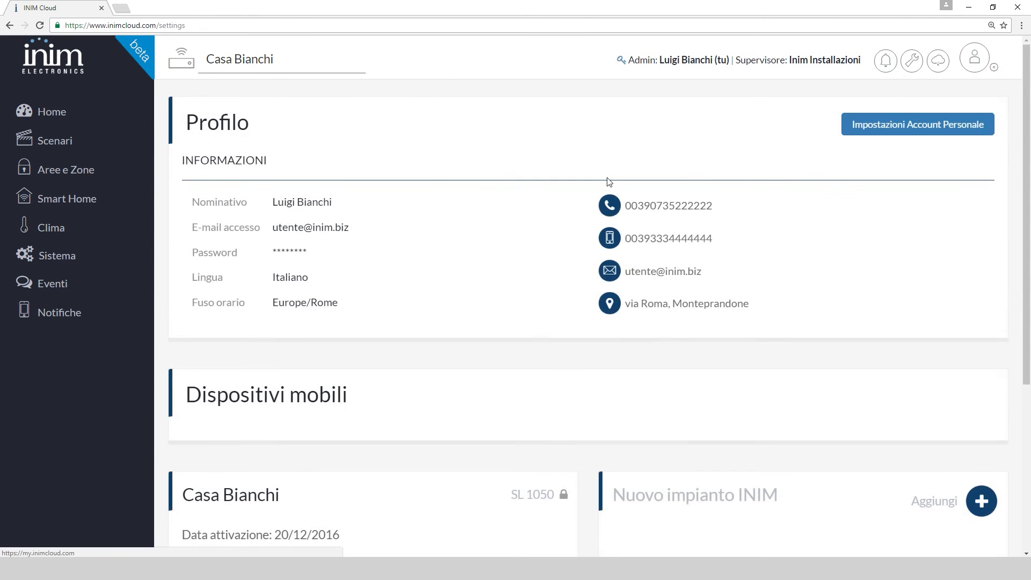
{"action": "scroll", "coordinate": [571, 191], "scroll_direction": "down", "scroll_amount": 4}
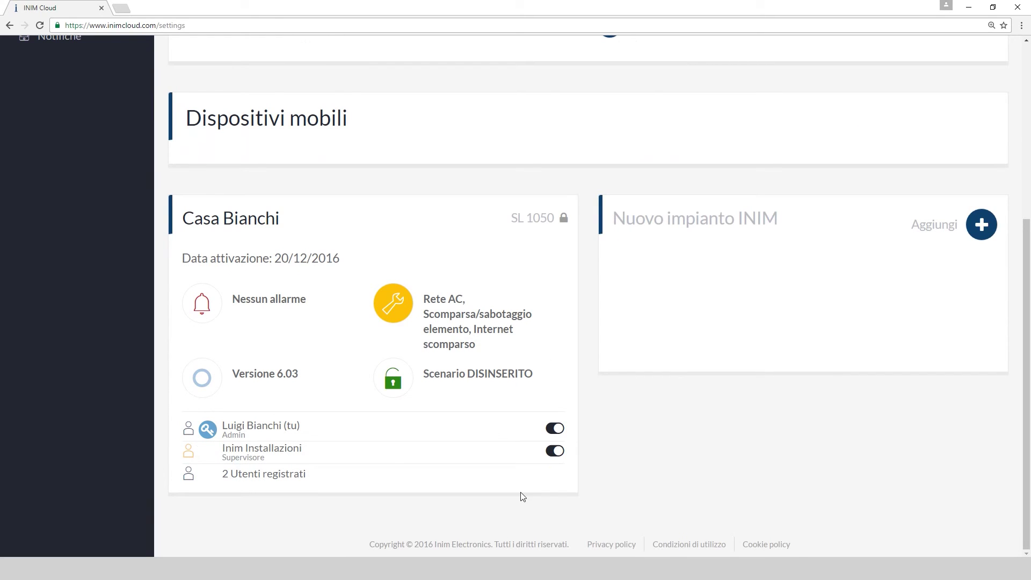
{"action": "left_click", "coordinate": [301, 479]}
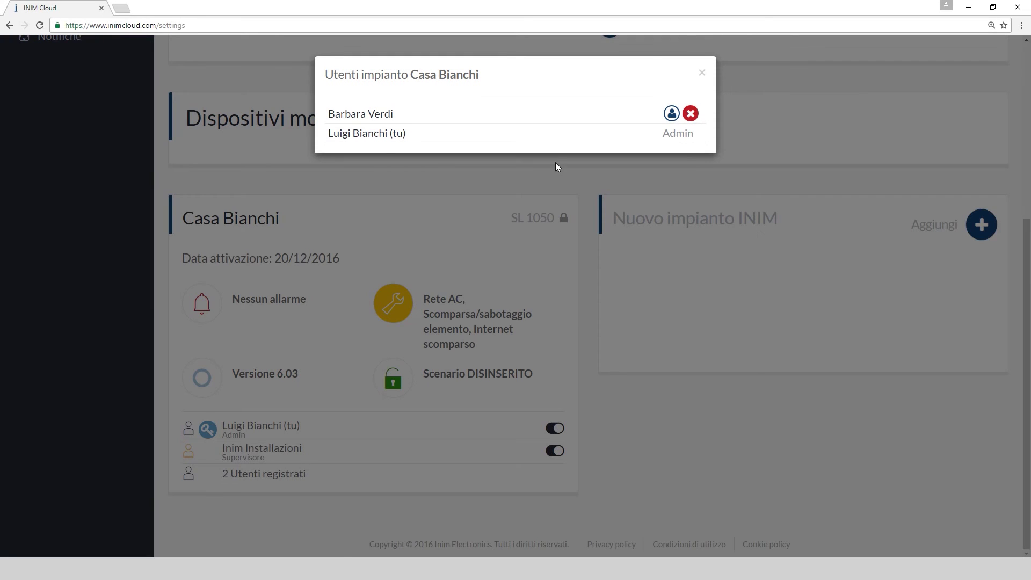
Step: Decline removing the other user and decline handing them the admin role
{"action": "left_click", "coordinate": [691, 113]}
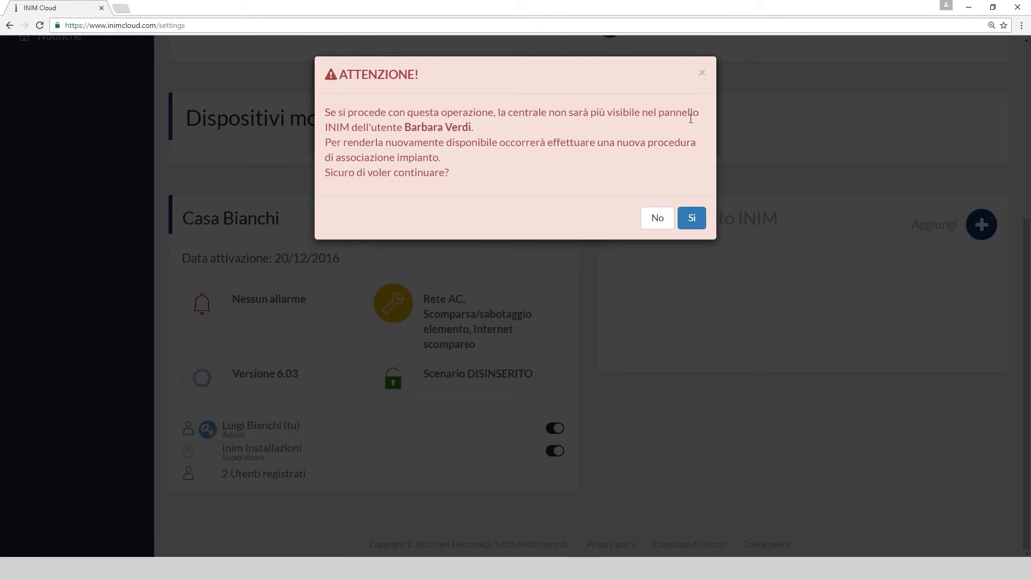
{"action": "left_click", "coordinate": [659, 217]}
{"action": "left_click", "coordinate": [672, 113]}
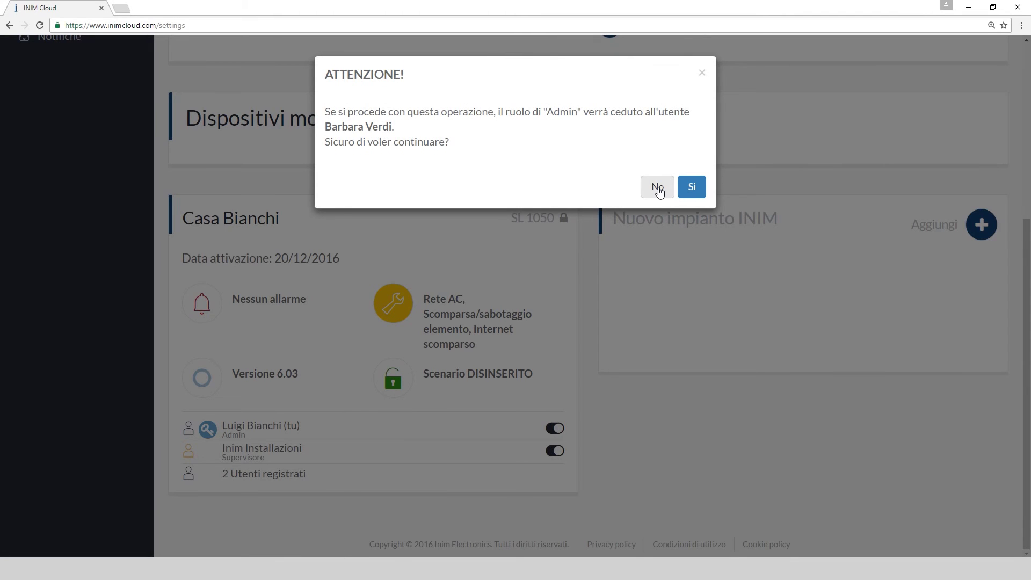
{"action": "left_click", "coordinate": [658, 187]}
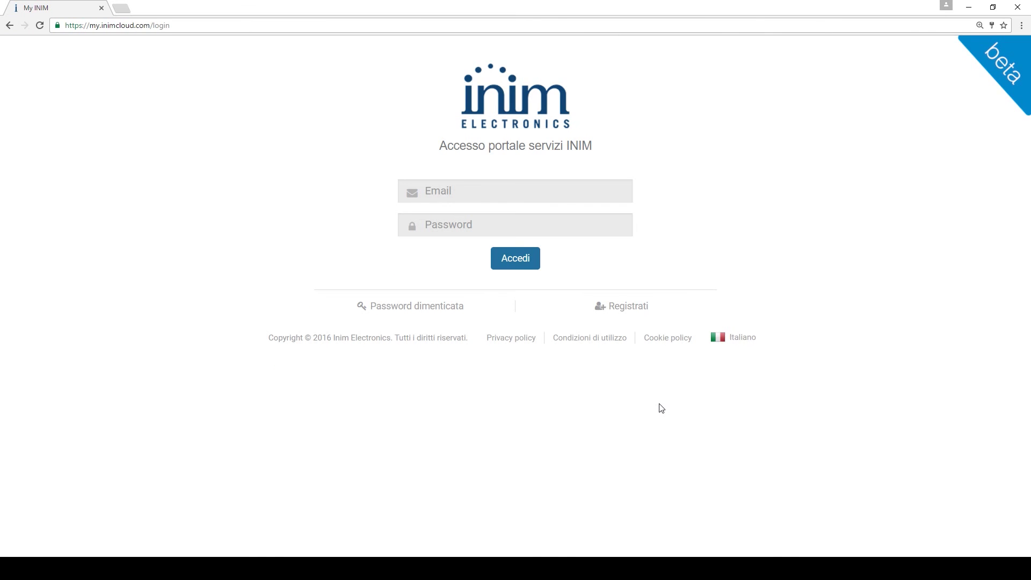
Step: Log into INIM Cloud with the autofilled email and password
{"action": "left_click", "coordinate": [456, 196]}
{"action": "type", "text": "ute"}
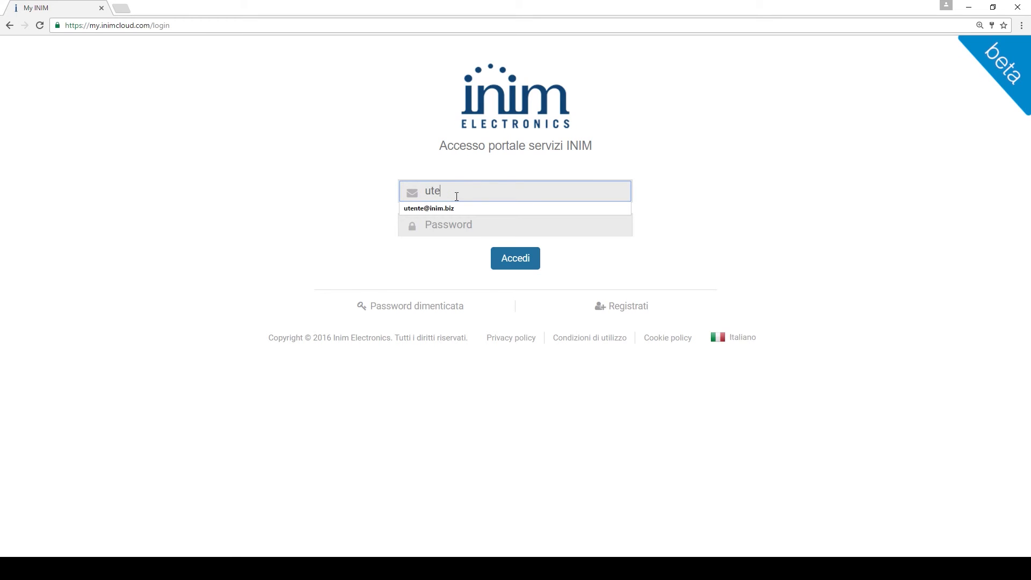
{"action": "key", "text": "Down"}
{"action": "key", "text": "Tab"}
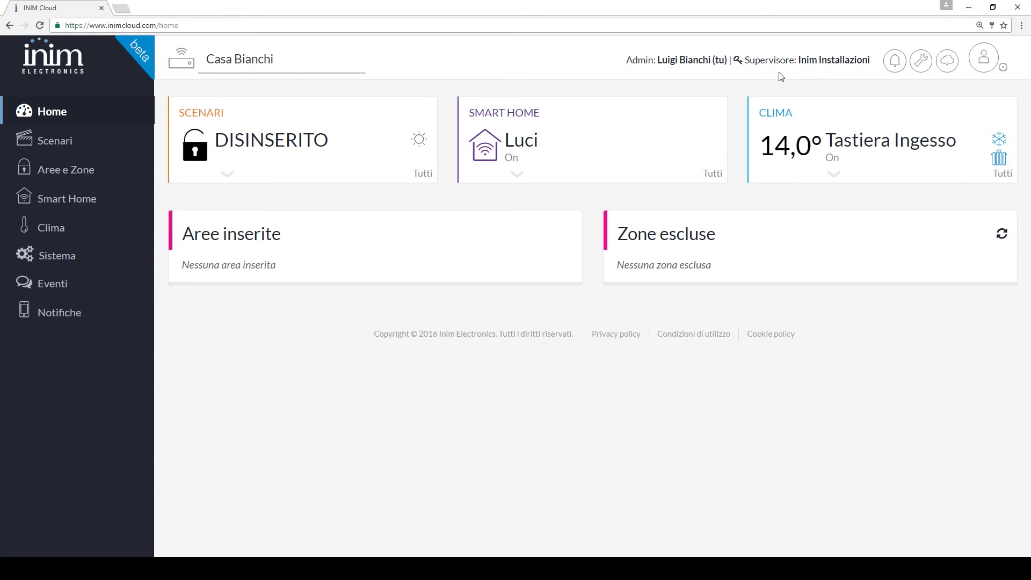
Step: In account settings, toggle the Casa Bianchi switch and answer No to the disconnect warning
{"action": "left_click", "coordinate": [1002, 67]}
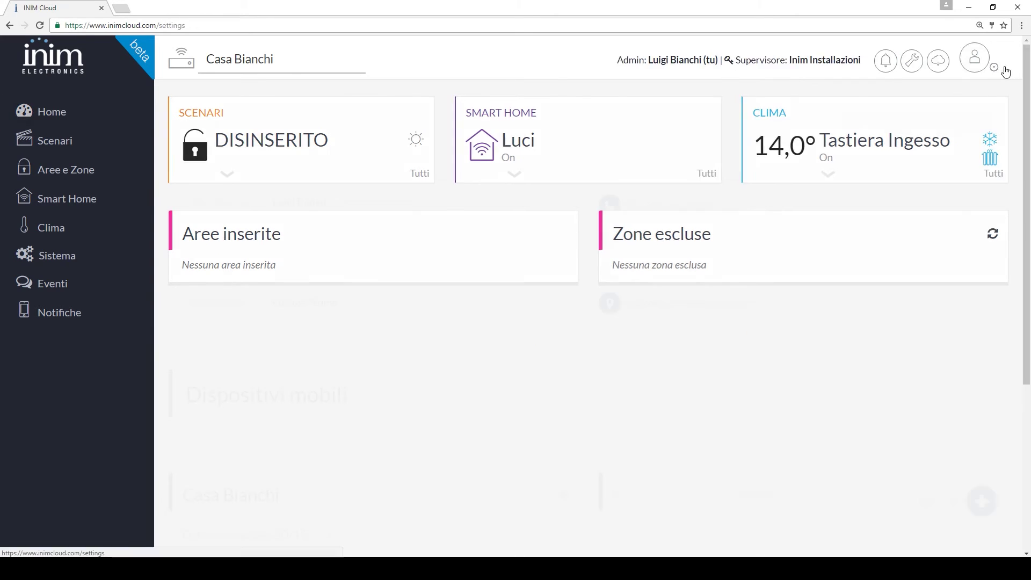
{"action": "scroll", "coordinate": [527, 226], "scroll_direction": "down", "scroll_amount": 4}
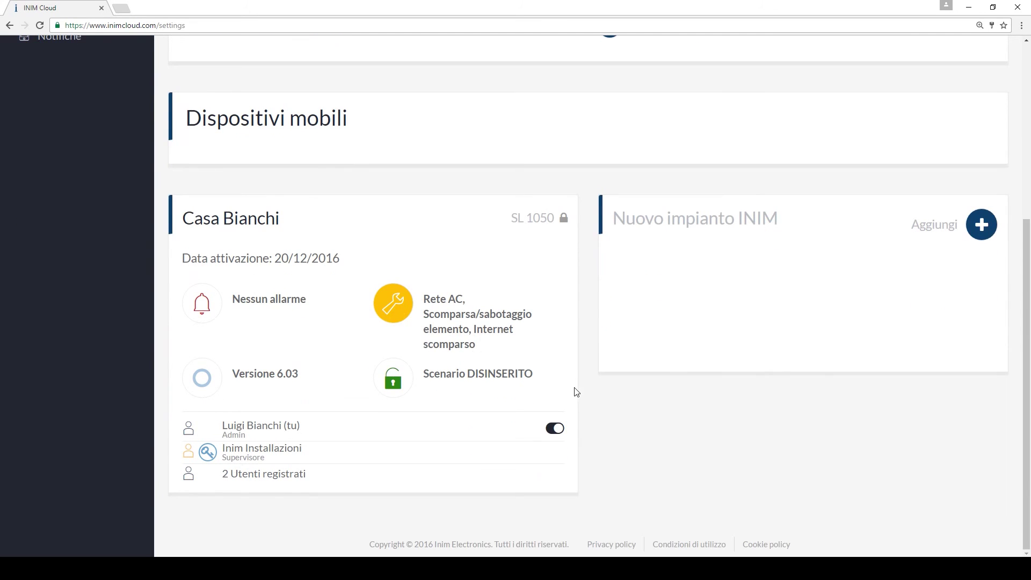
{"action": "left_click", "coordinate": [553, 430]}
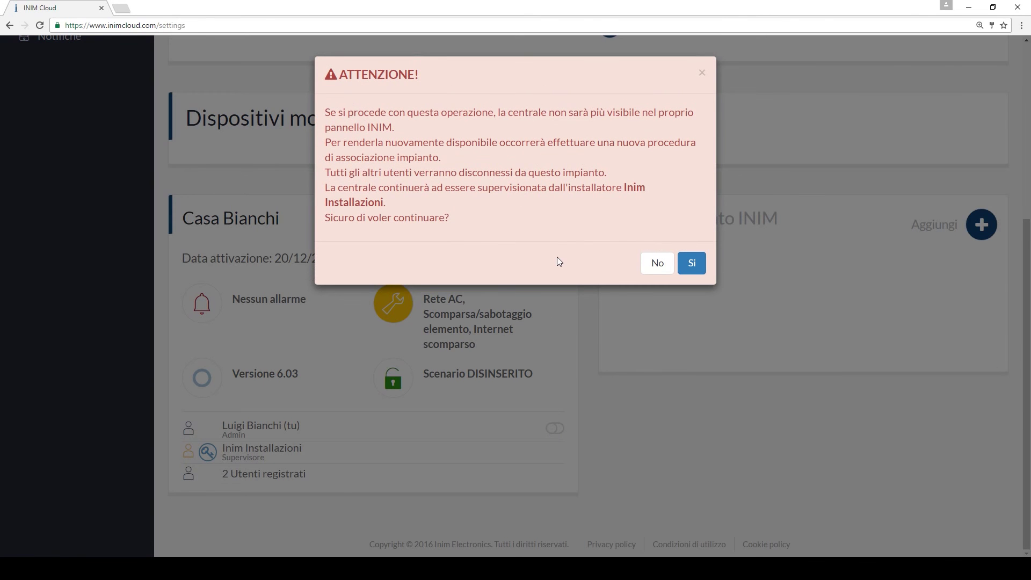
{"action": "left_click", "coordinate": [652, 266]}
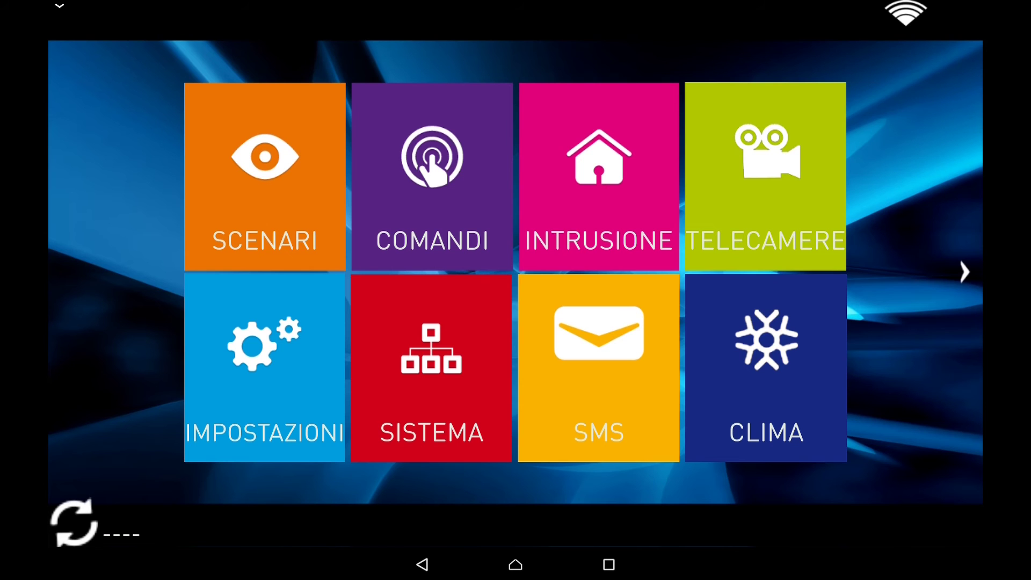
Step: Go to Impostazioni > Centrale > Cloud in AlienMobile+
{"action": "left_click", "coordinate": [263, 358]}
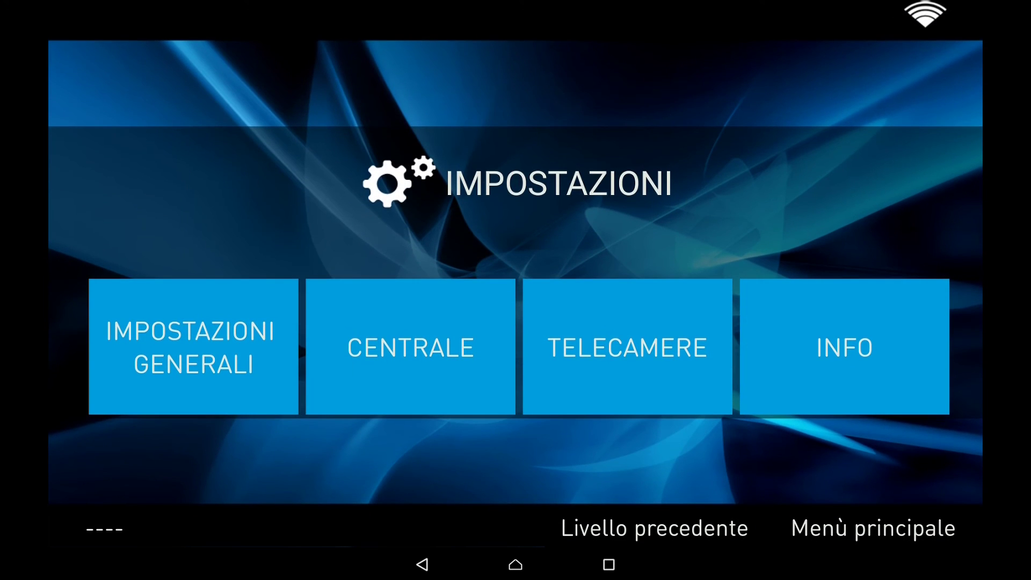
{"action": "left_click", "coordinate": [409, 346]}
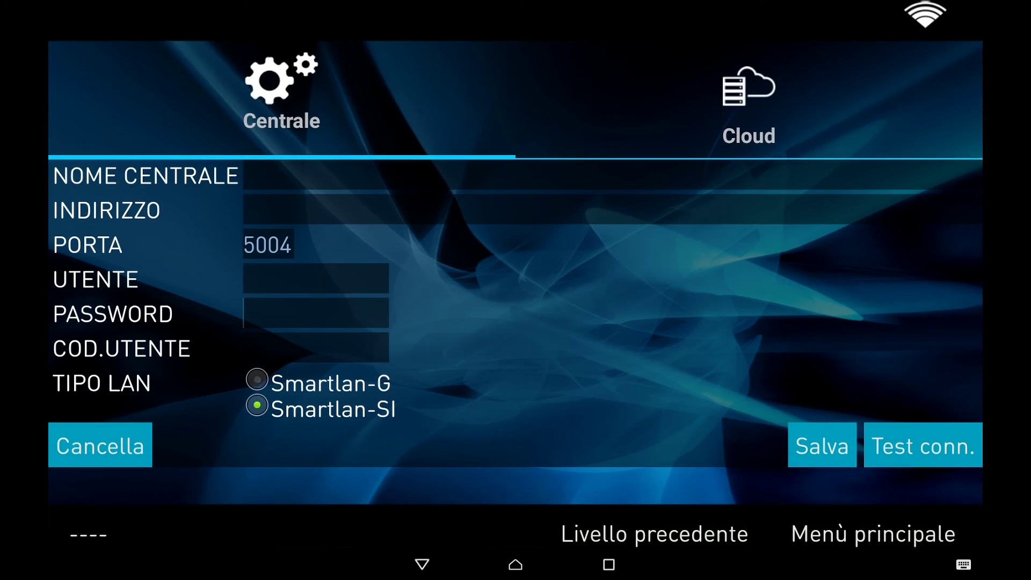
{"action": "left_click", "coordinate": [749, 105]}
Step: Enter the cloud user and password, log in, and return to the settings menu
{"action": "left_click", "coordinate": [289, 175]}
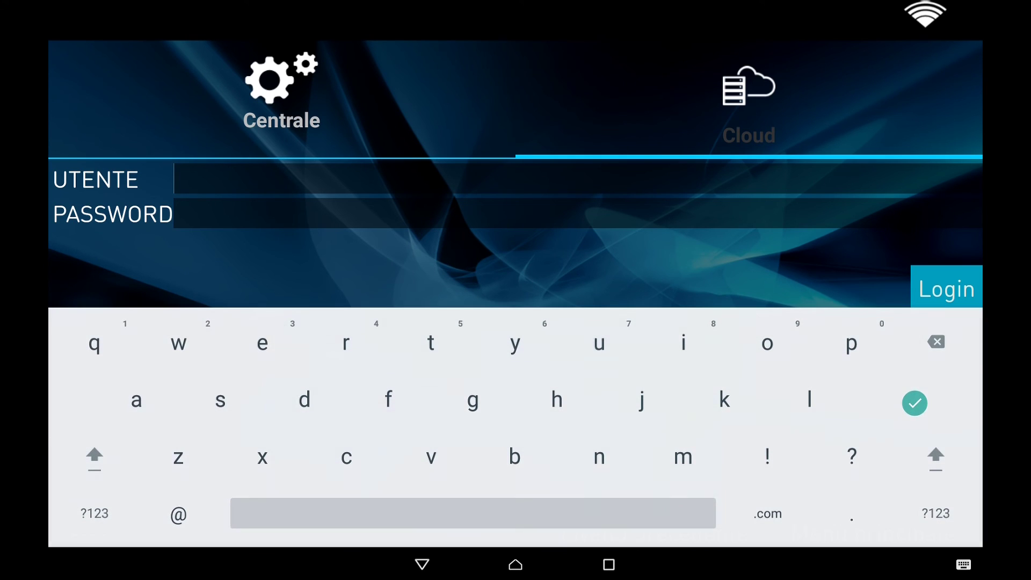
{"action": "left_click", "coordinate": [224, 213]}
{"action": "type", "text": "password"}
{"action": "left_click", "coordinate": [914, 403]}
{"action": "left_click", "coordinate": [946, 289]}
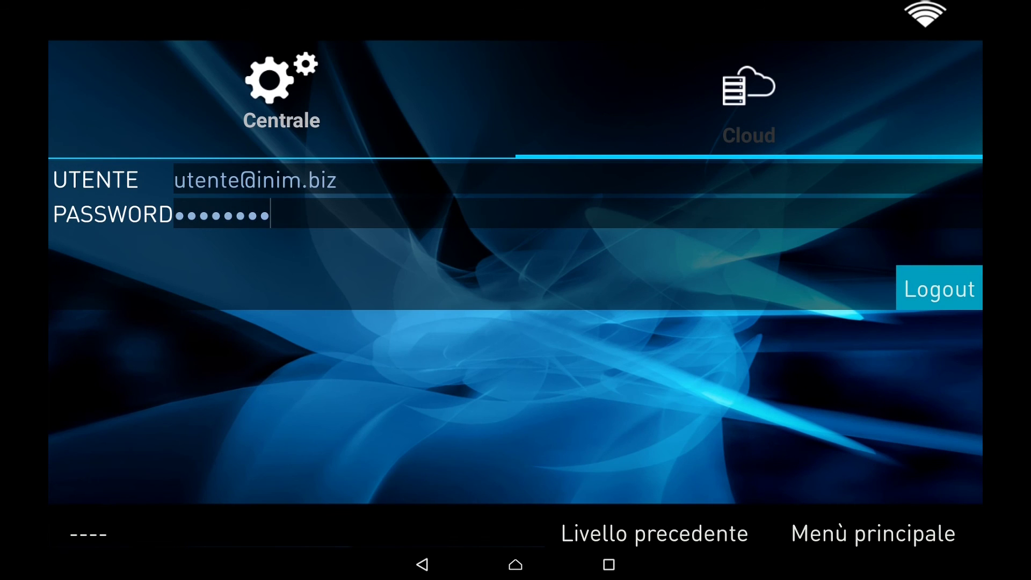
{"action": "left_click", "coordinate": [702, 531]}
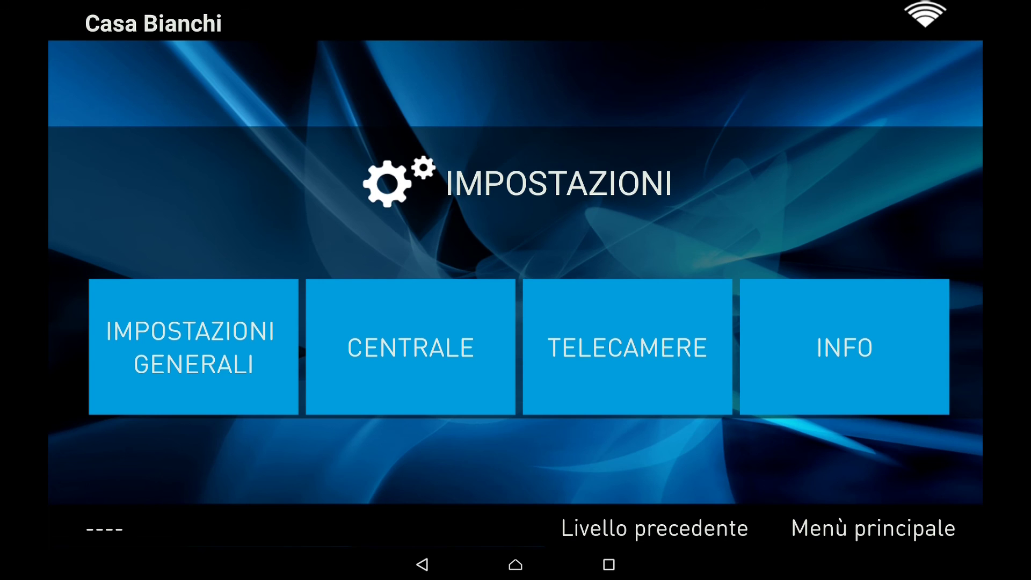
Step: From the main menu open COMANDI and switch the Caldaia output ON
{"action": "left_click", "coordinate": [695, 525]}
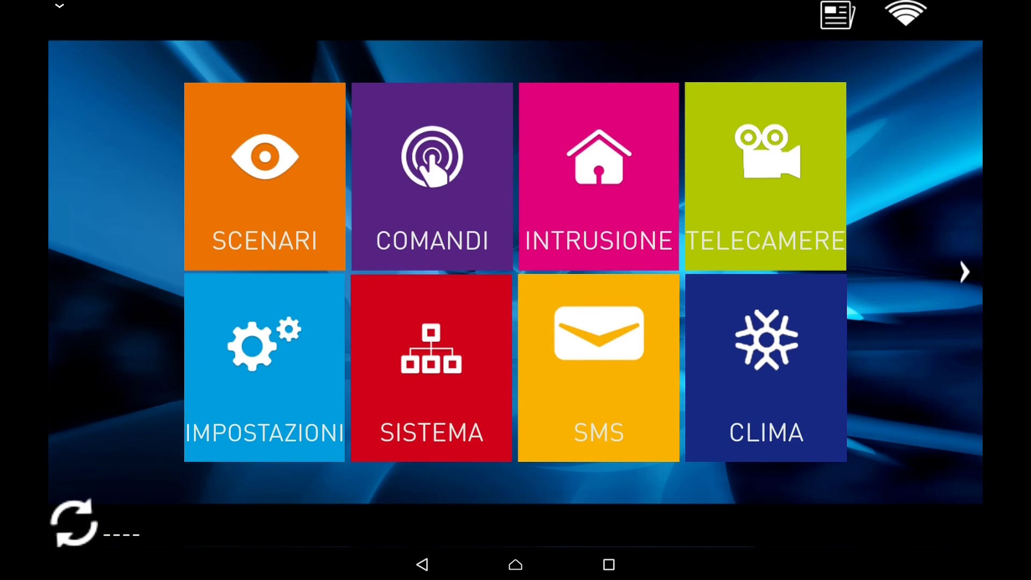
{"action": "left_click", "coordinate": [431, 177]}
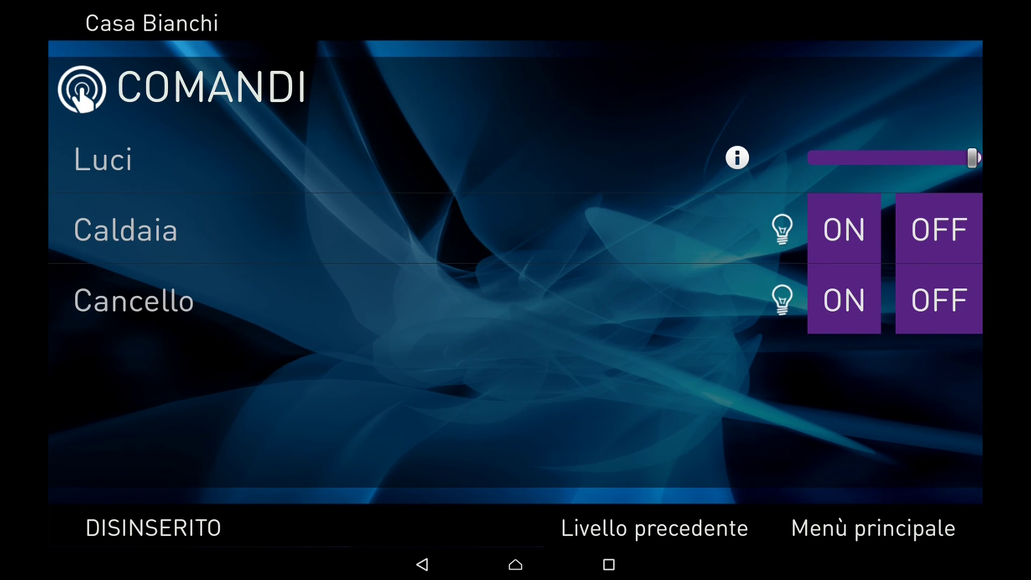
{"action": "left_click", "coordinate": [838, 229]}
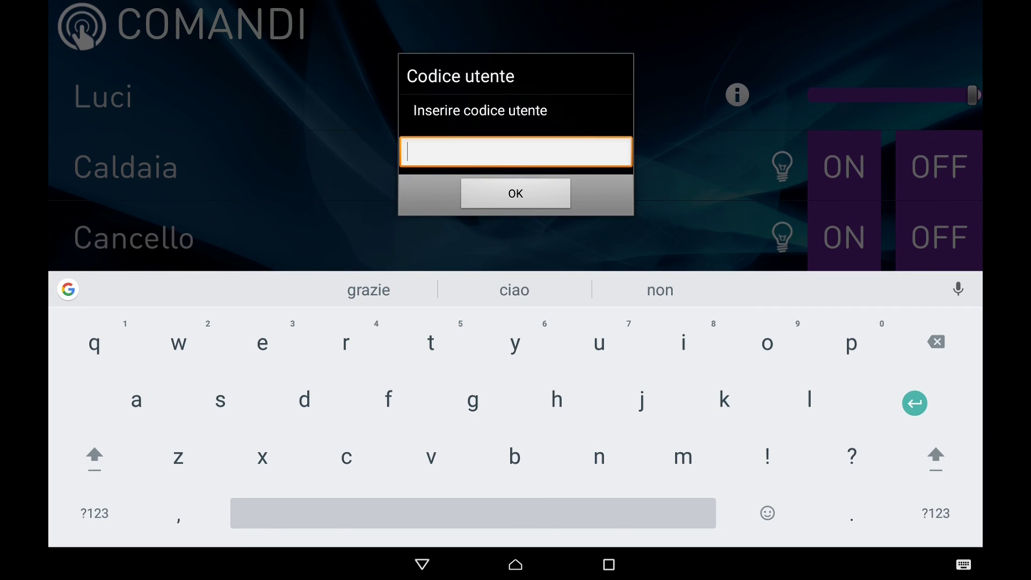
Step: Confirm the user code and leave the app for the tablet home screen
{"action": "left_click", "coordinate": [95, 513]}
{"action": "left_click", "coordinate": [516, 193]}
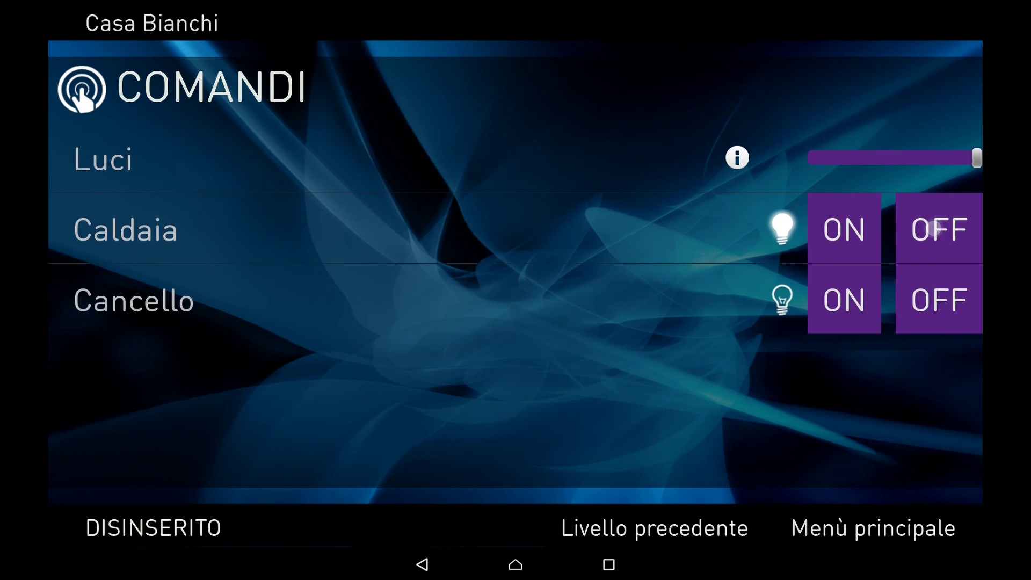
{"action": "left_click", "coordinate": [932, 229]}
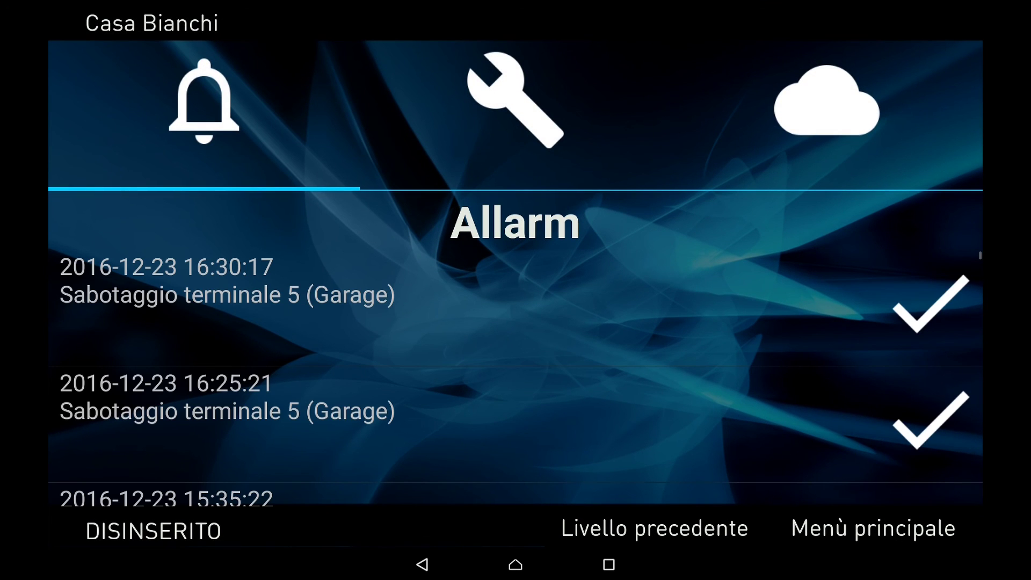
Step: Review the Fault and Events notification lists for Casa Bianchi, ending on the Fault list
{"action": "left_click", "coordinate": [521, 120]}
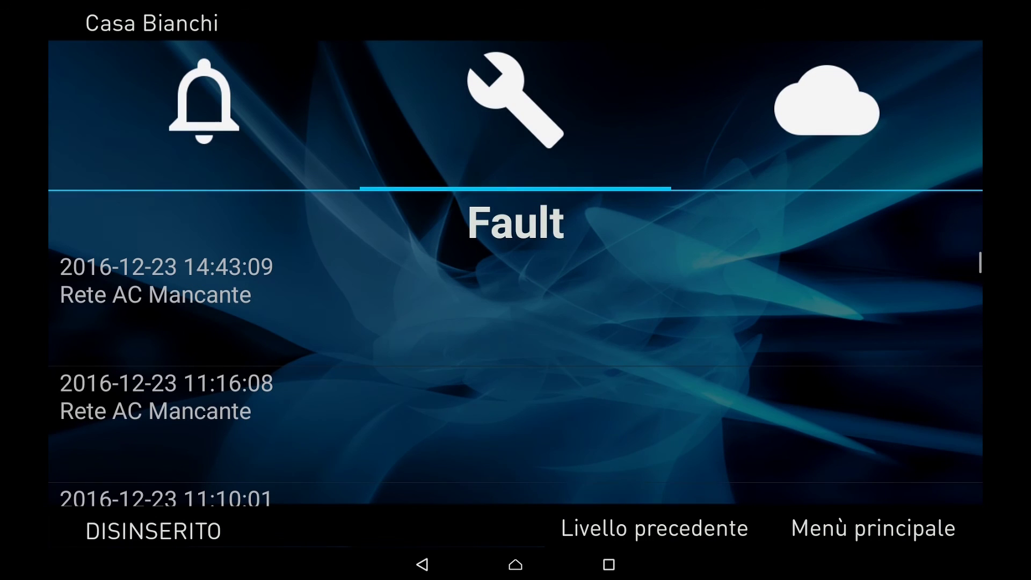
{"action": "left_click", "coordinate": [833, 117]}
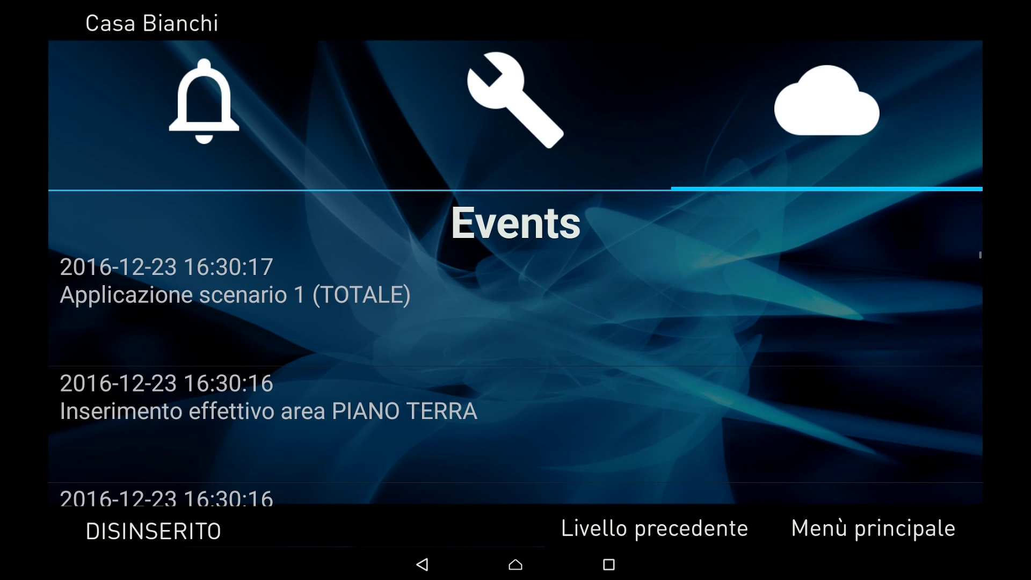
{"action": "left_click", "coordinate": [873, 528]}
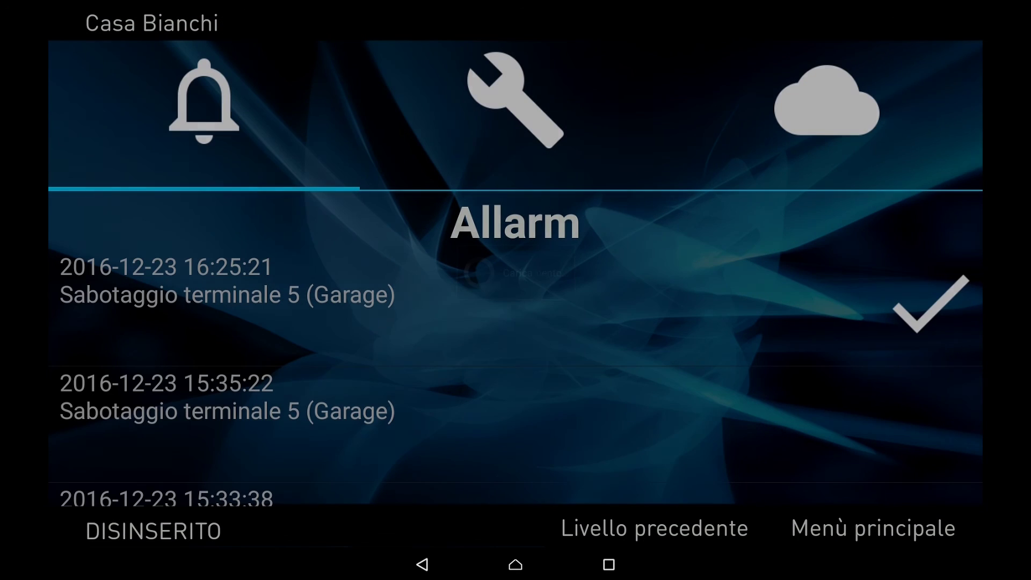
{"action": "left_click", "coordinate": [513, 98]}
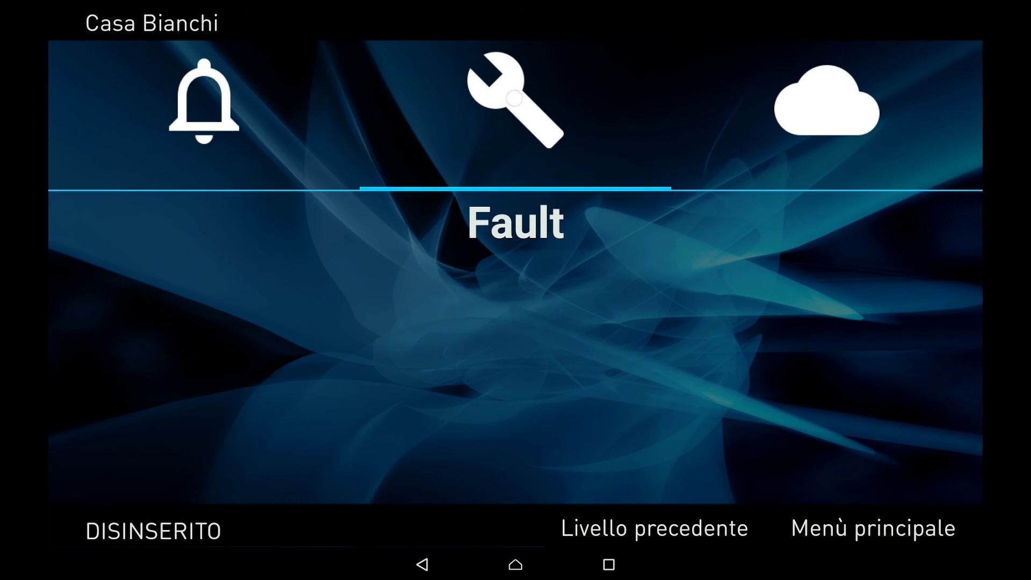
Step: Log back into INIM Cloud and view Dispositivi mobili listing the Lenovo TAB 2 A10-70L tablet
{"action": "left_click", "coordinate": [516, 564]}
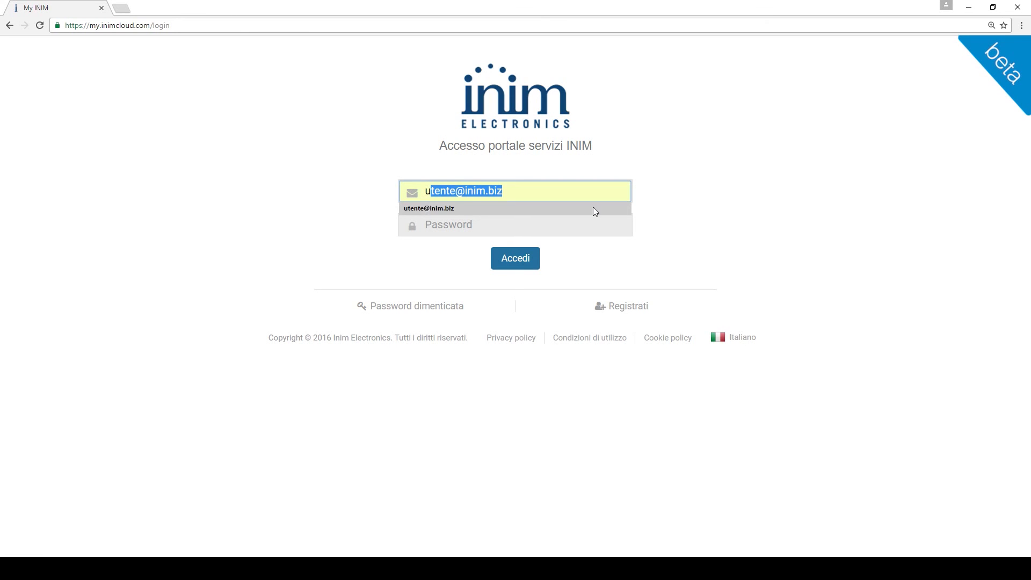
{"action": "left_click", "coordinate": [593, 209]}
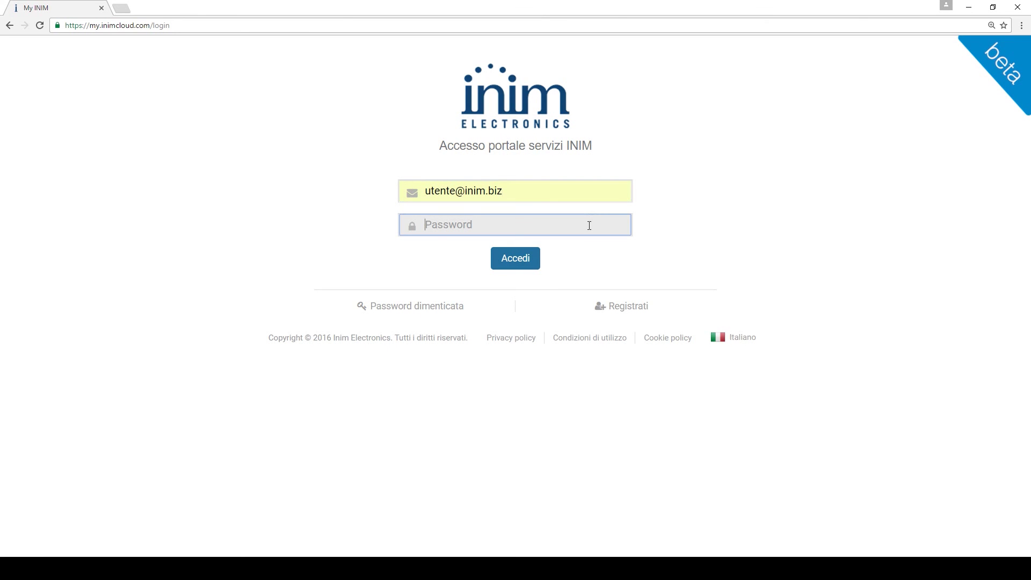
{"action": "type", "text": "p"}
{"action": "left_click", "coordinate": [534, 260]}
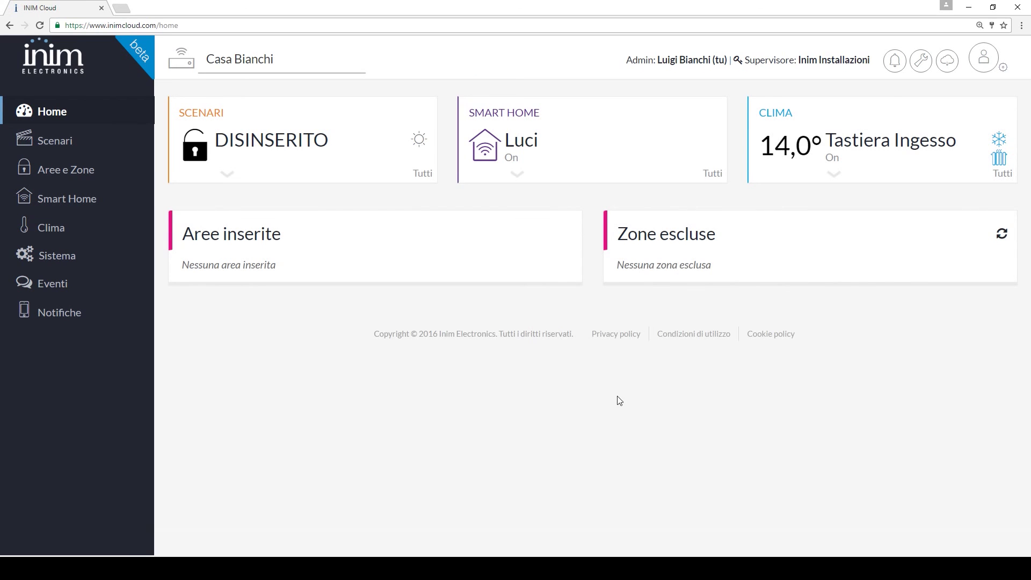
{"action": "left_click", "coordinate": [1005, 72]}
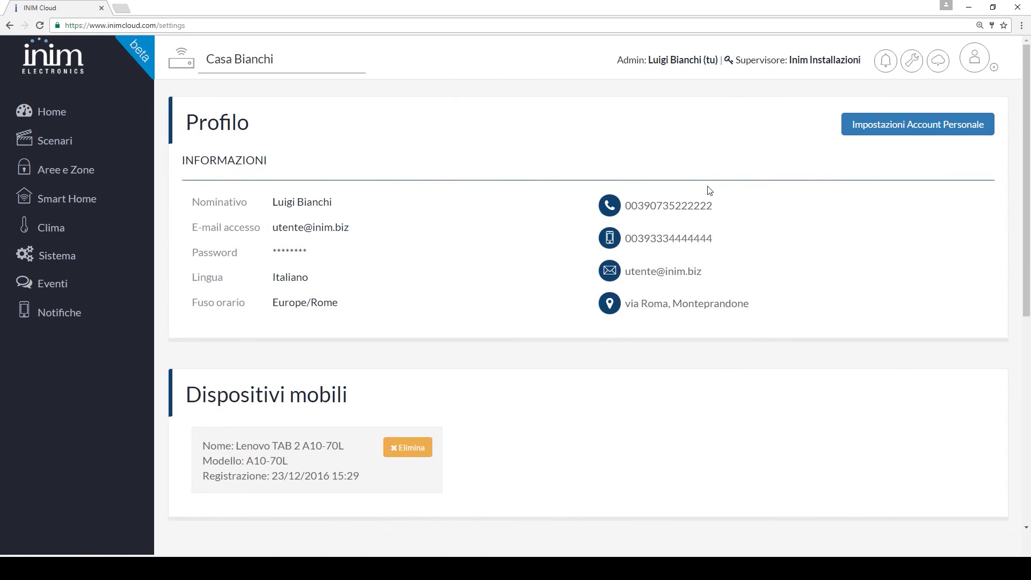
{"action": "scroll", "coordinate": [620, 257], "scroll_direction": "down", "scroll_amount": 2}
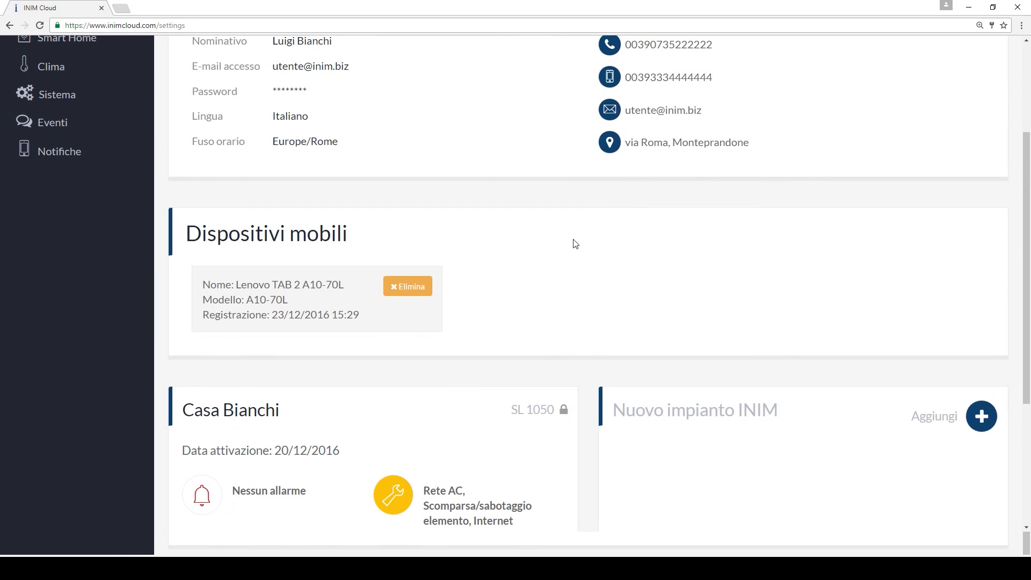